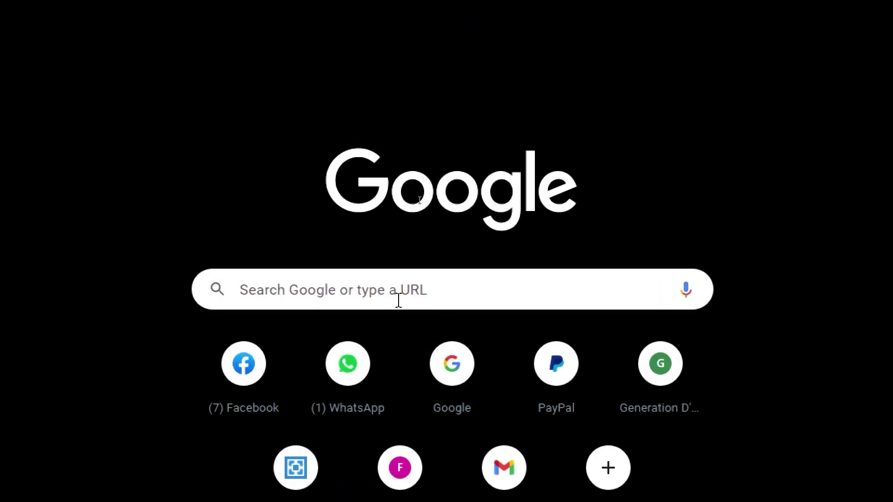
# Search Google for TEELAUNCH and open the teelaunch.com result
pyautogui.click(399, 301)
pyautogui.write('TEELU')
pyautogui.press('BackSpace')
pyautogui.write('AUNCH')
pyautogui.press('Return')
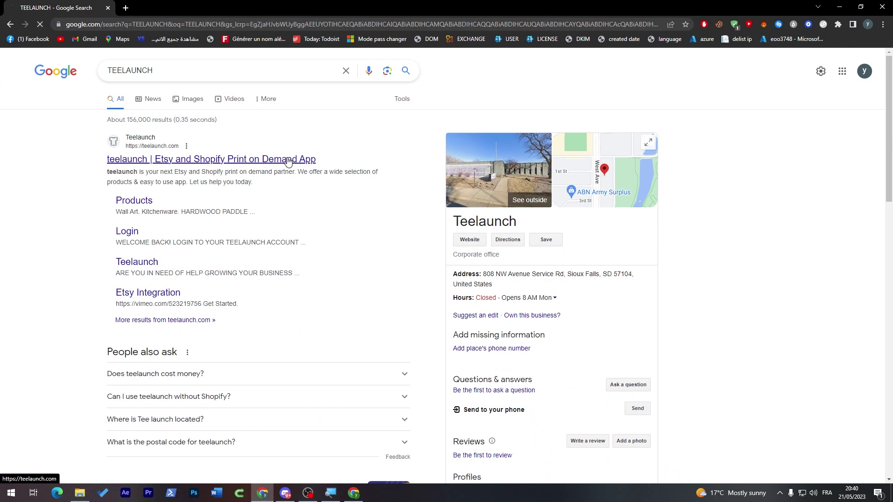
pyautogui.click(288, 160)
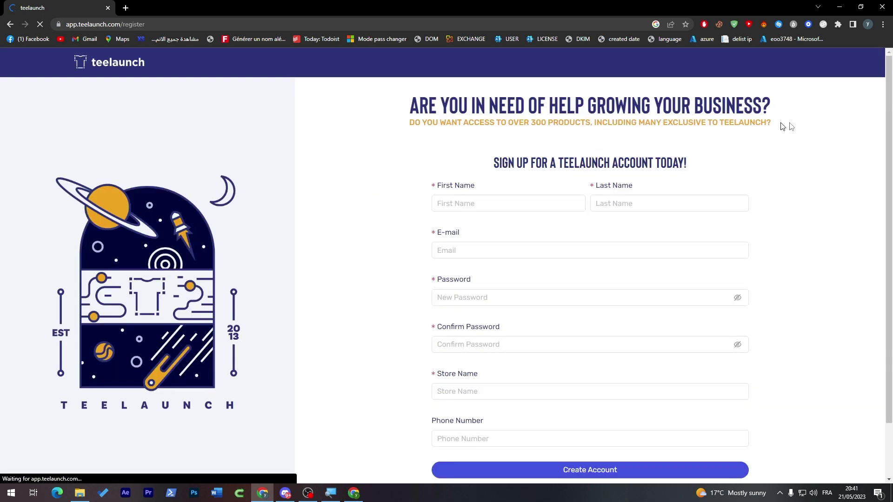
# Scroll through the Teelaunch sign-up page, then start a new browser tab
pyautogui.moveTo(471, 110); pyautogui.dragTo(595, 111)
pyautogui.click(596, 111)
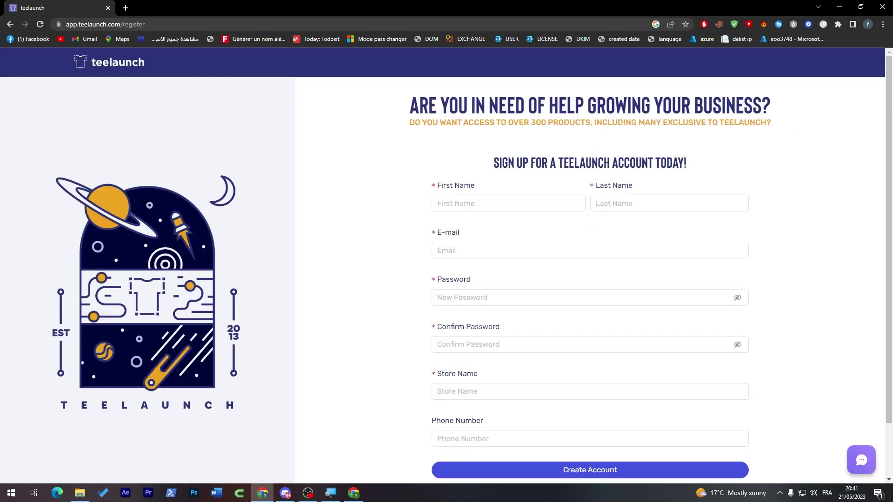
pyautogui.scroll(-1, 891, 137)
pyautogui.scroll(-1, 891, 136)
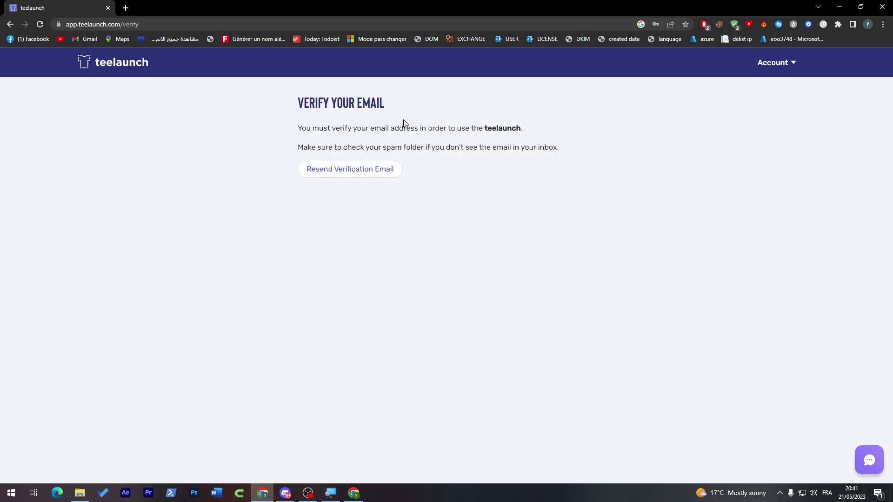
pyautogui.click(124, 7)
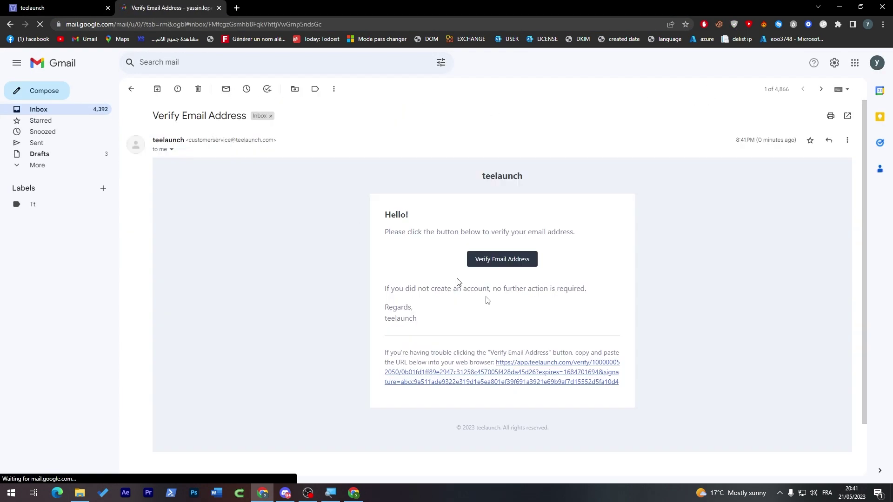
pyautogui.click(494, 259)
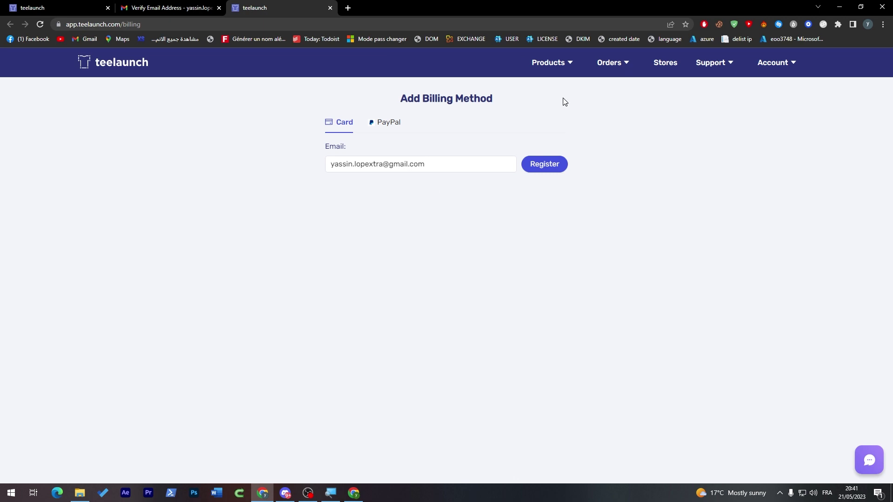
# Open Products > Create and browse the Accessories and Apparel products
pyautogui.click(547, 70)
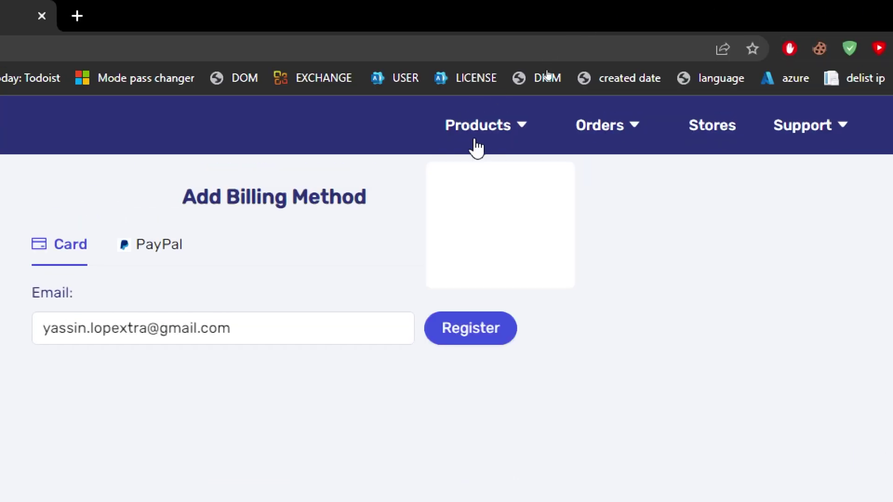
pyautogui.click(482, 213)
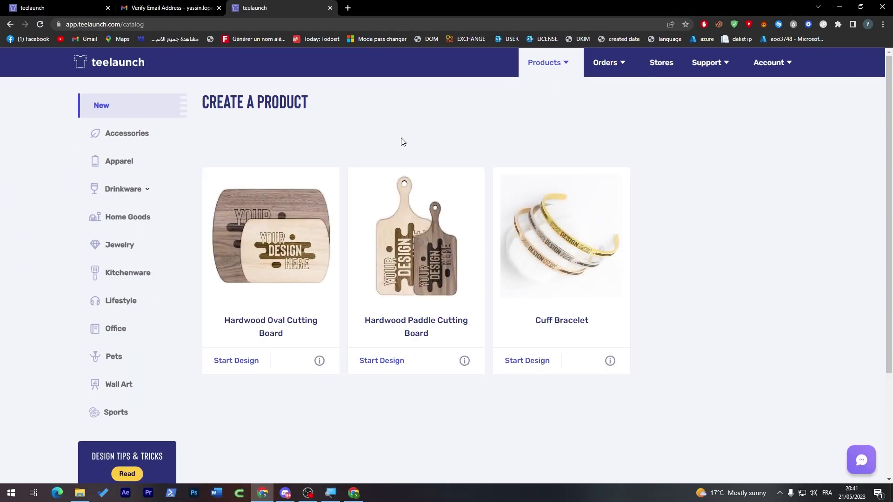
pyautogui.click(141, 135)
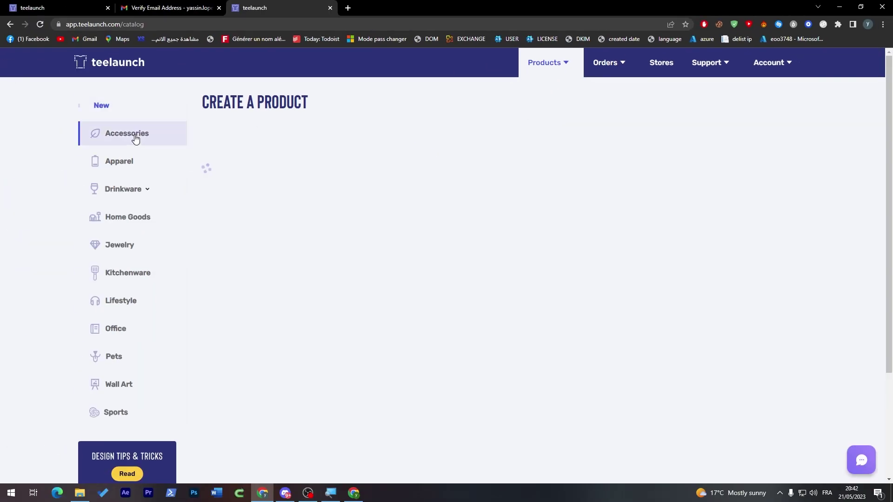
pyautogui.click(123, 159)
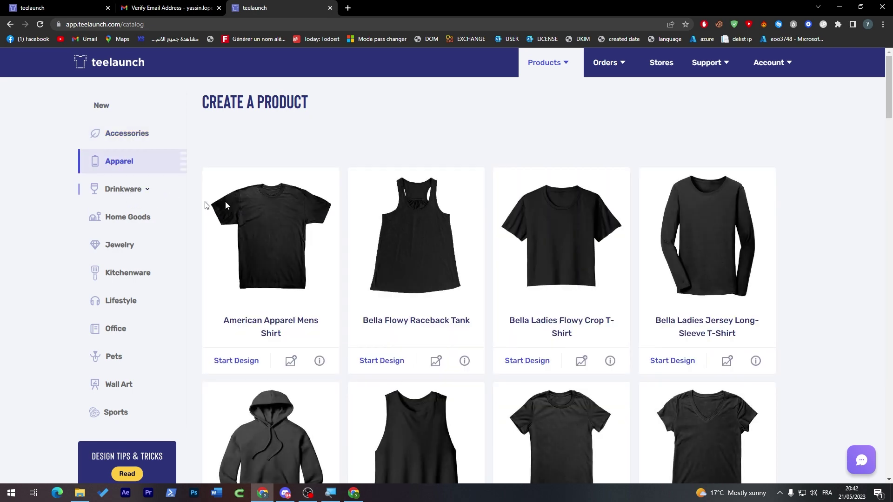
pyautogui.scroll(-20, 879, 155)
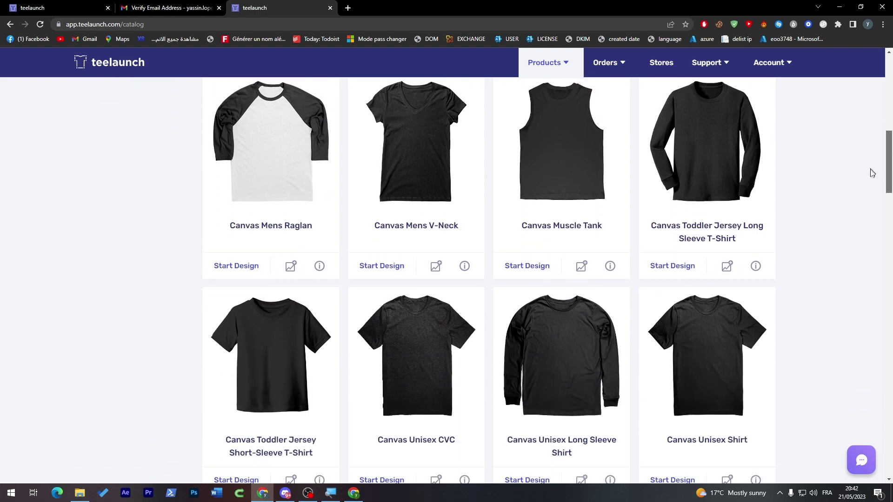
pyautogui.scroll(-20, 861, 325)
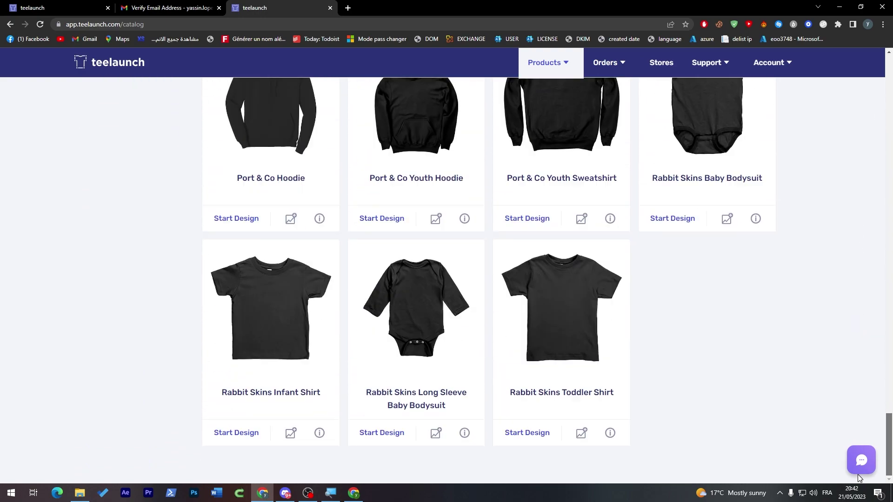
pyautogui.click(886, 383)
pyautogui.moveTo(886, 384); pyautogui.dragTo(886, 88)
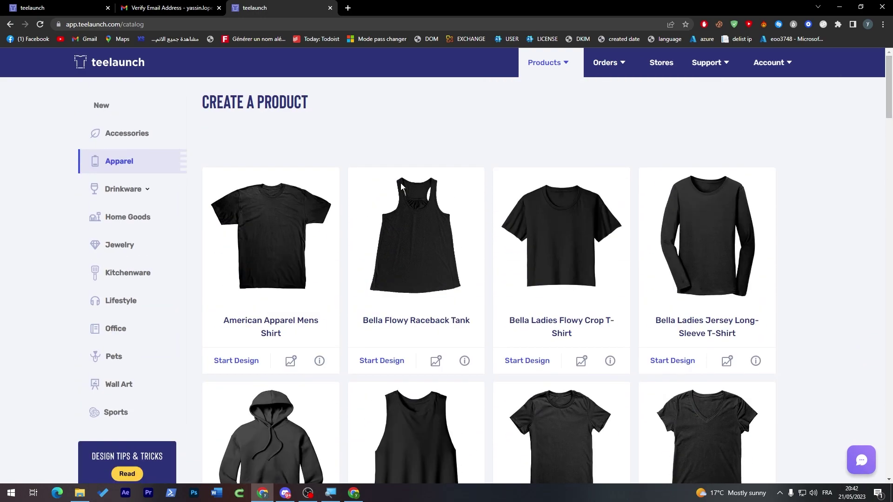
# Browse the Drinkware subcategories (Tumblers, Ceramic Mugs, Water Bottle), then the Home Goods products
pyautogui.click(153, 188)
pyautogui.click(117, 218)
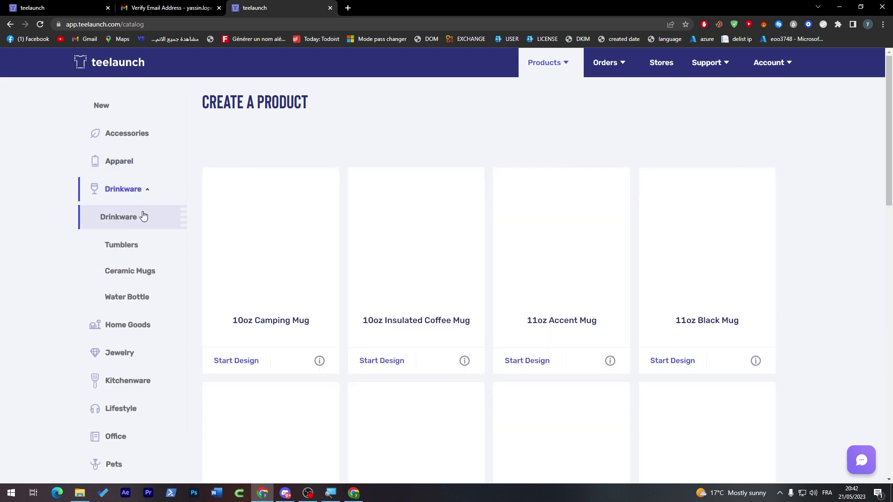
pyautogui.click(144, 243)
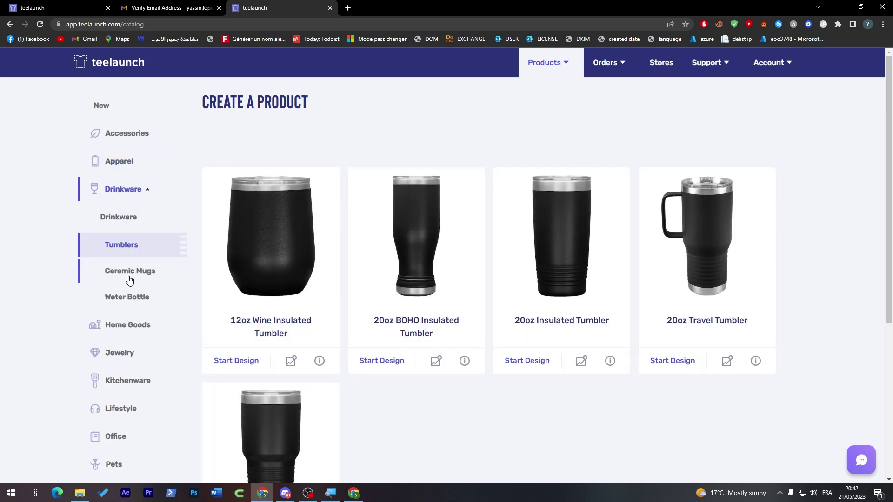
pyautogui.click(132, 280)
pyautogui.click(132, 308)
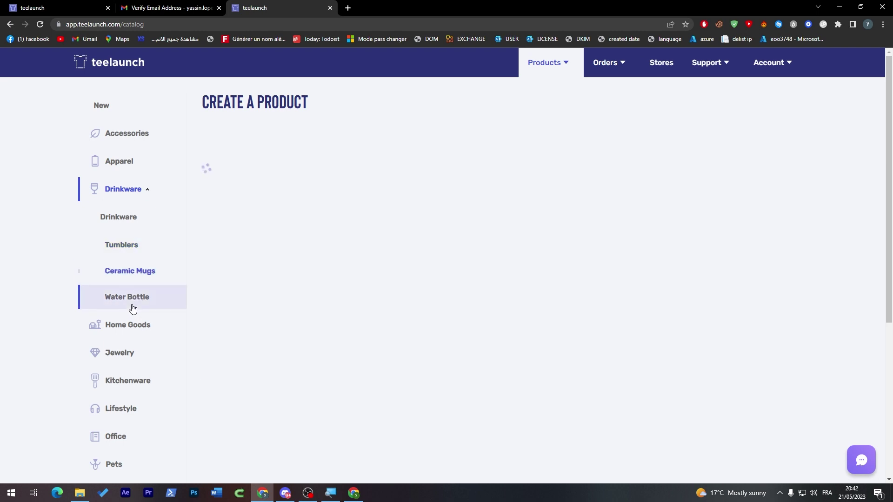
pyautogui.click(139, 330)
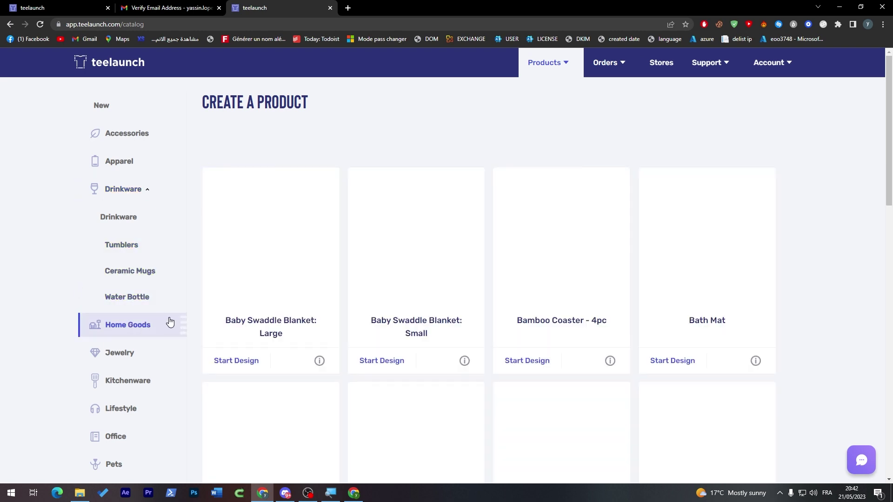
pyautogui.moveTo(889, 140); pyautogui.dragTo(854, 229)
pyautogui.scroll(-4, 836, 291)
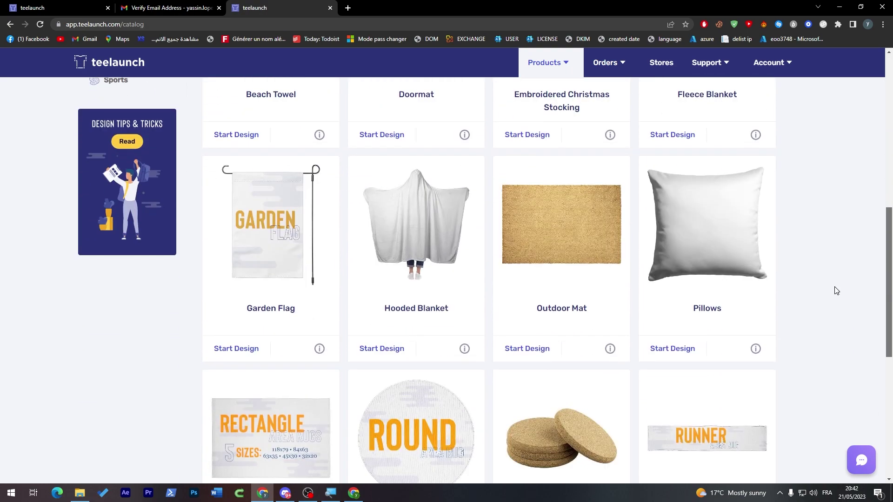
pyautogui.scroll(-7, 833, 291)
pyautogui.scroll(2, 871, 391)
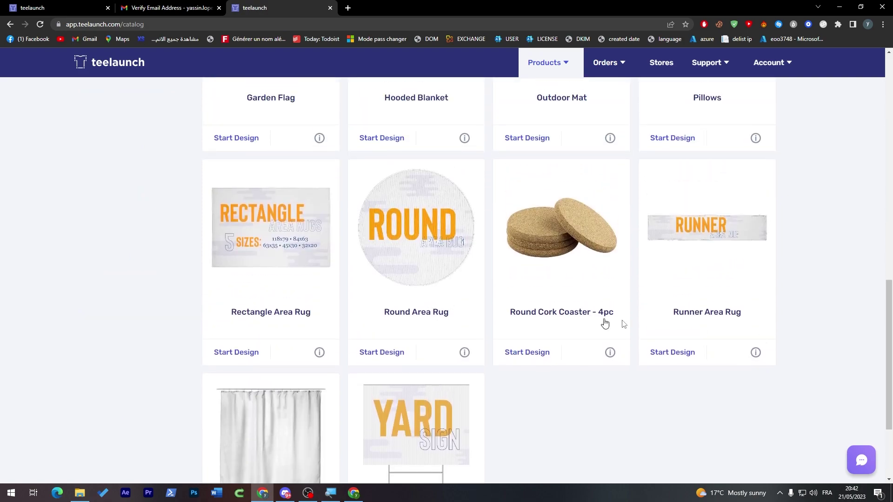
pyautogui.scroll(12, 605, 322)
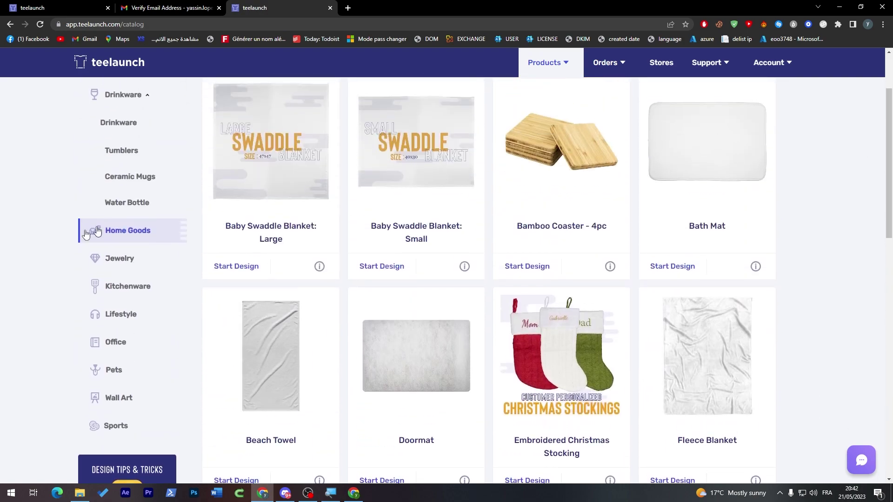
# Browse the Jewelry, Kitchenware, Lifestyle, Office, Pets, Wall Art and Sports categories
pyautogui.click(124, 267)
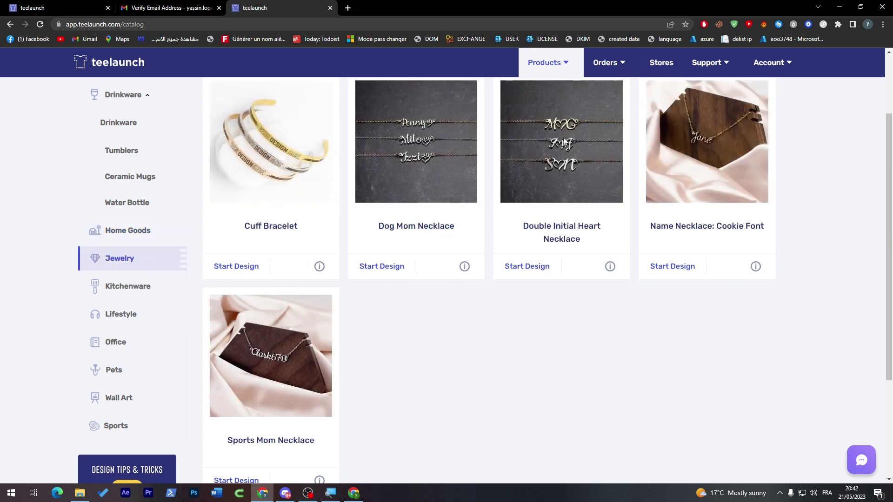
pyautogui.click(114, 292)
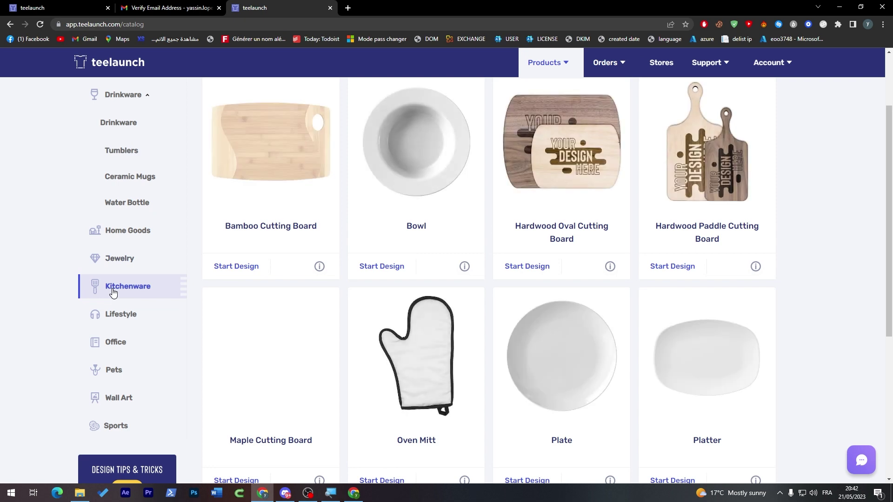
pyautogui.click(116, 320)
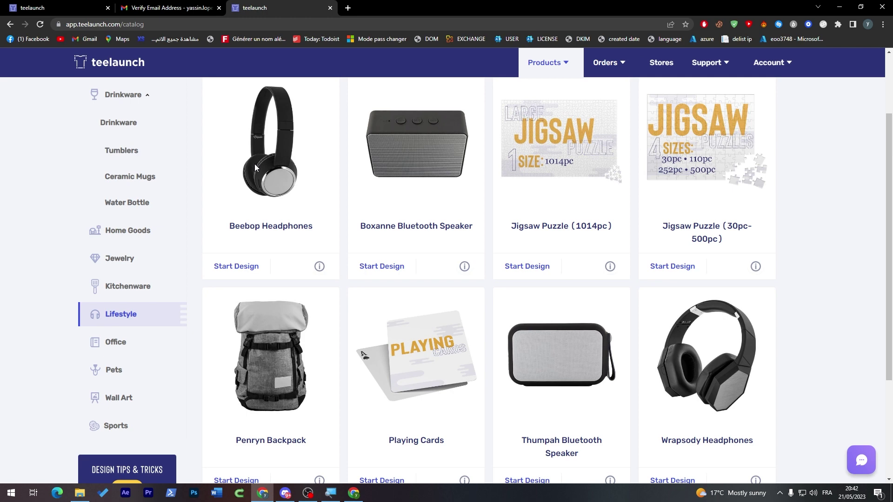
pyautogui.moveTo(889, 186)
pyautogui.mouseDown()
pyautogui.moveTo(890, 219)
pyautogui.moveTo(883, 178)
pyautogui.mouseUp()
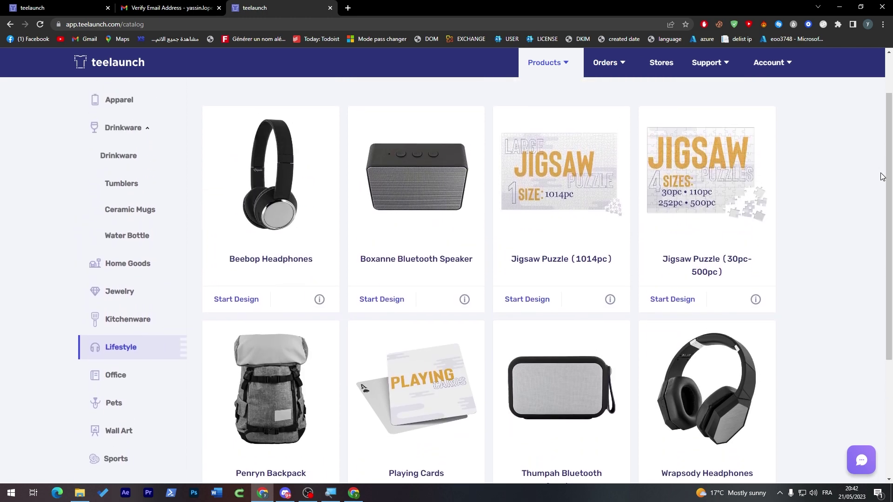
pyautogui.click(136, 379)
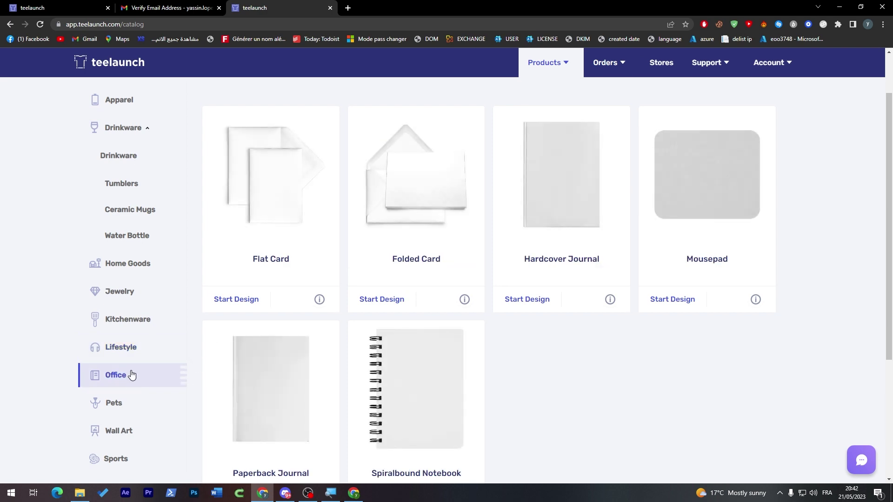
pyautogui.click(127, 402)
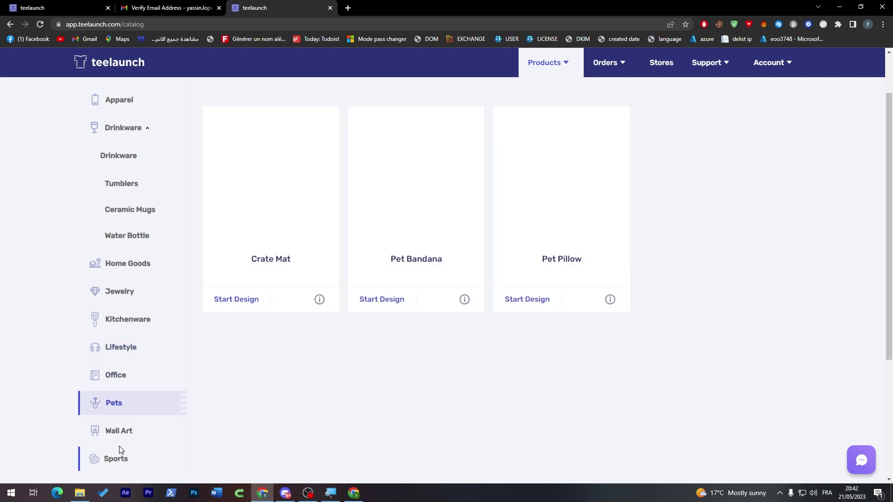
pyautogui.click(122, 445)
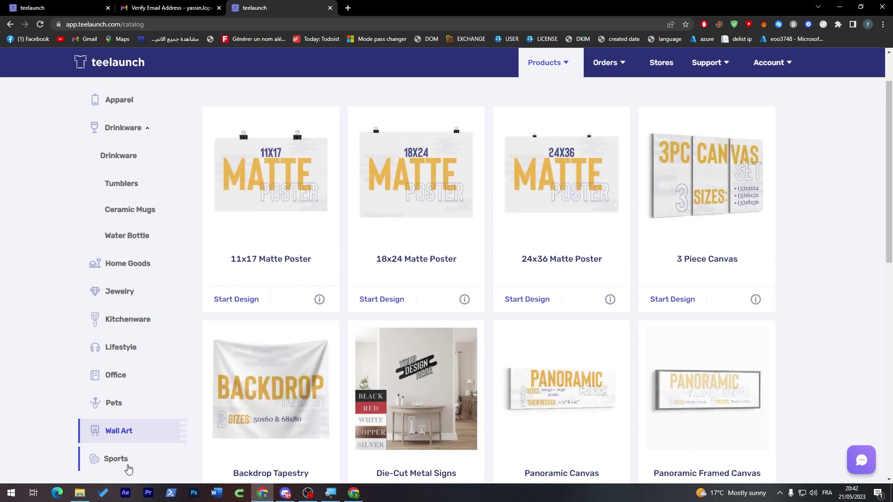
pyautogui.click(126, 466)
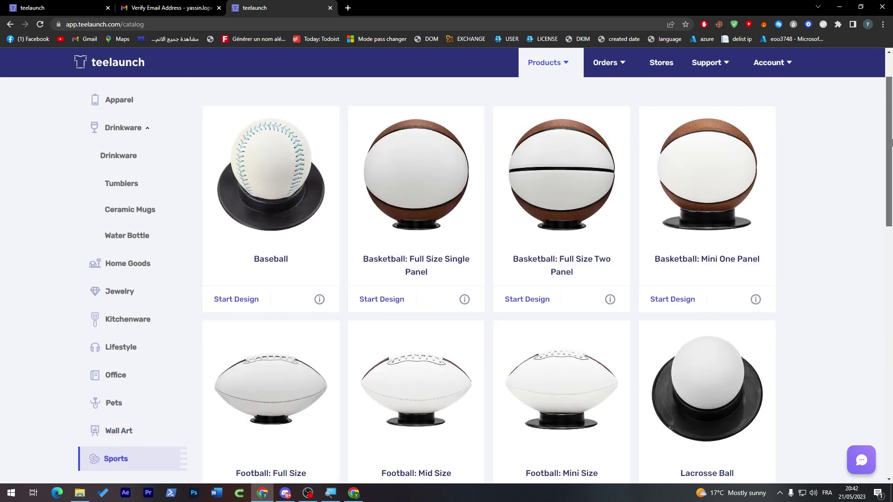
# Go back to the Apparel products and scroll the grid to the Champion Hoodie
pyautogui.scroll(-12, 859, 251)
pyautogui.scroll(-3, 855, 346)
pyautogui.scroll(14, 861, 378)
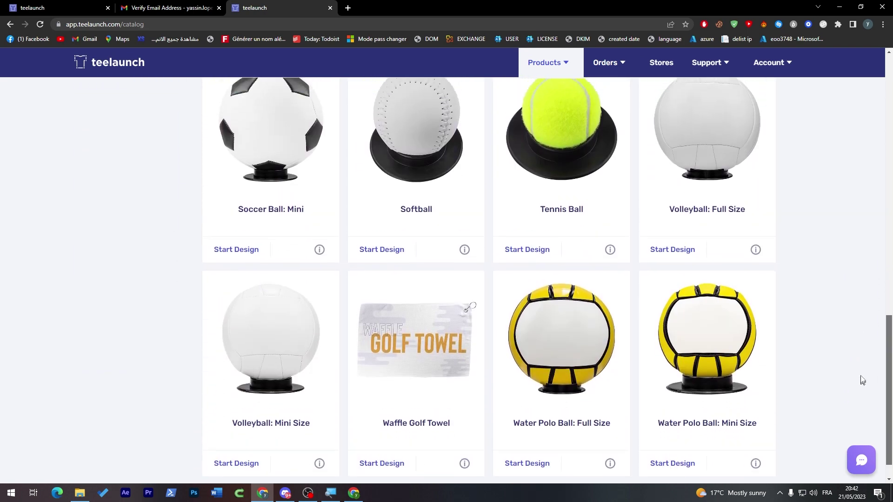
pyautogui.scroll(1, 859, 151)
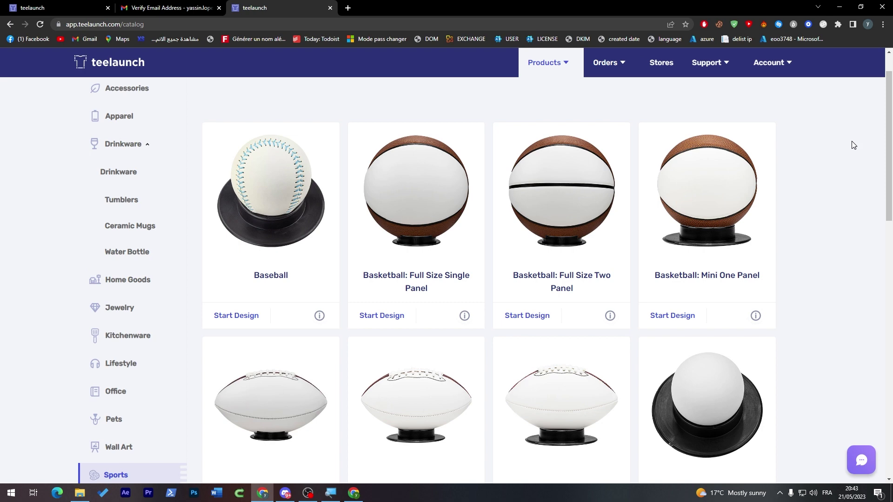
pyautogui.scroll(1, 891, 125)
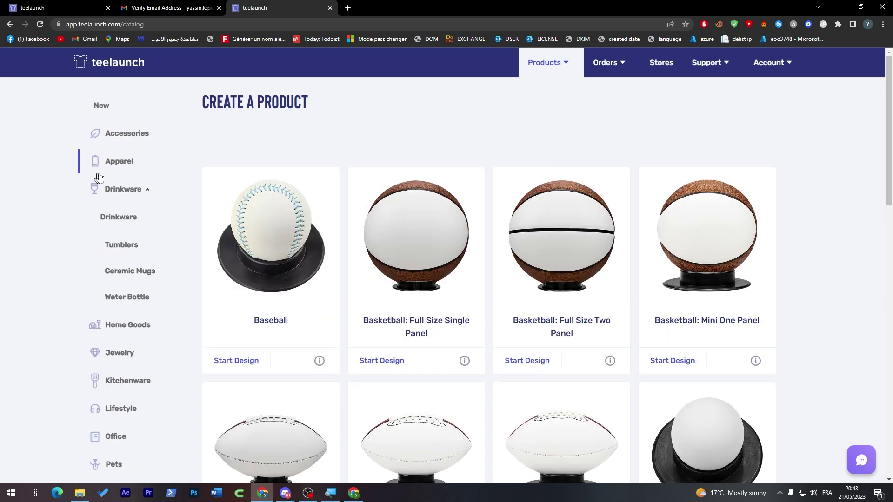
pyautogui.click(124, 171)
pyautogui.scroll(-10, 889, 171)
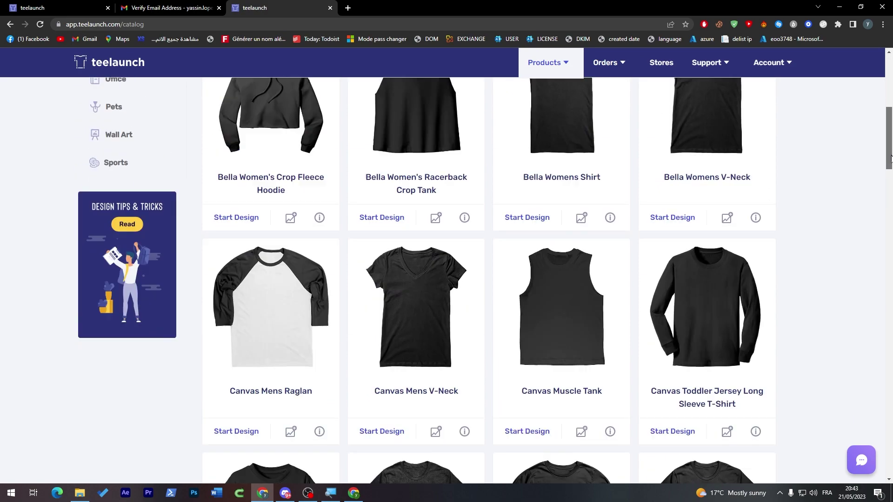
pyautogui.scroll(5, 640, 163)
pyautogui.scroll(-13, 269, 217)
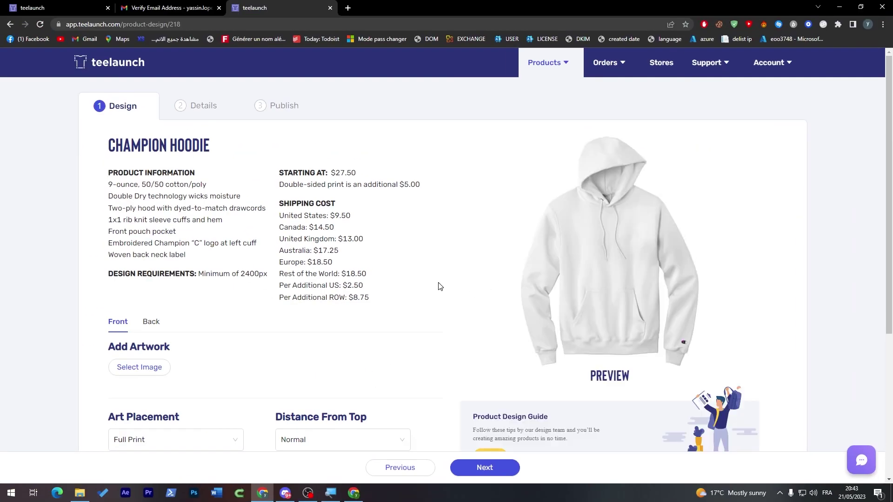
pyautogui.tripleClick(132, 161)
pyautogui.click(228, 166)
pyautogui.scroll(-1, 558, 233)
pyautogui.moveTo(148, 158); pyautogui.dragTo(242, 204)
pyautogui.click(242, 204)
pyautogui.tripleClick(350, 165)
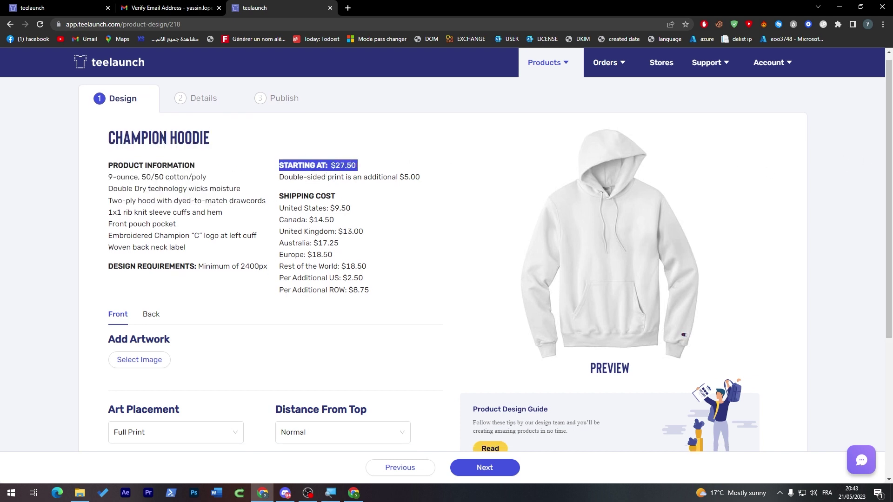
pyautogui.scroll(-2, 833, 167)
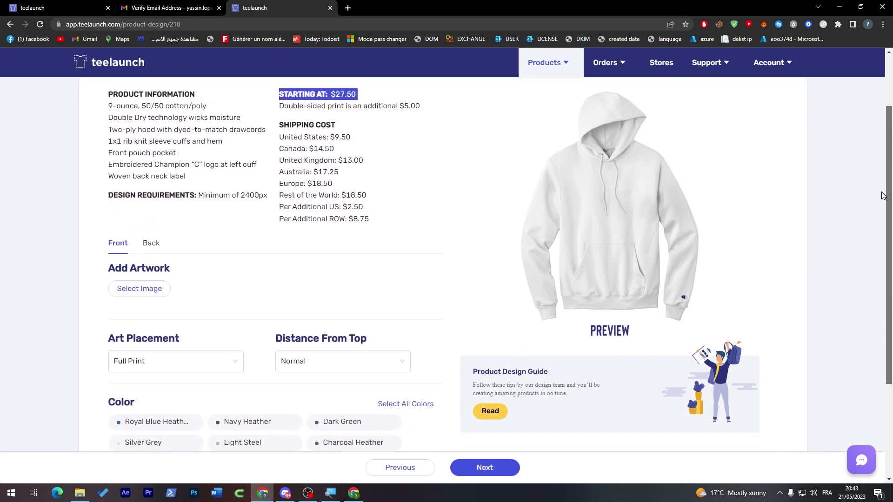
pyautogui.tripleClick(288, 125)
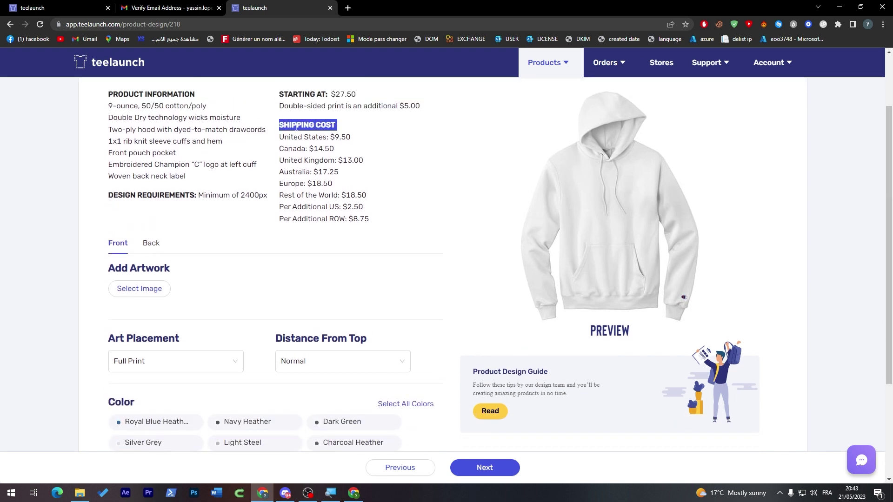
pyautogui.click(296, 127)
pyautogui.doubleClick(291, 137)
pyautogui.click(291, 137)
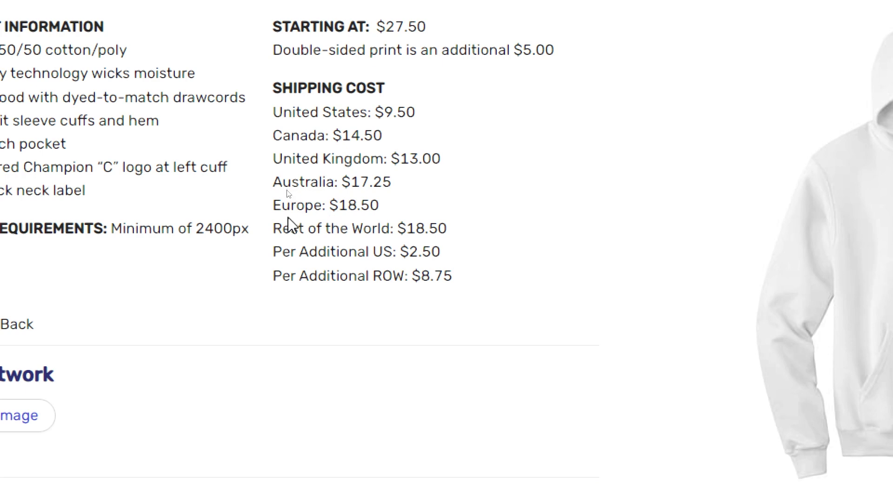
pyautogui.moveTo(279, 234); pyautogui.dragTo(398, 230)
pyautogui.click(267, 257)
pyautogui.moveTo(273, 19); pyautogui.dragTo(372, 252)
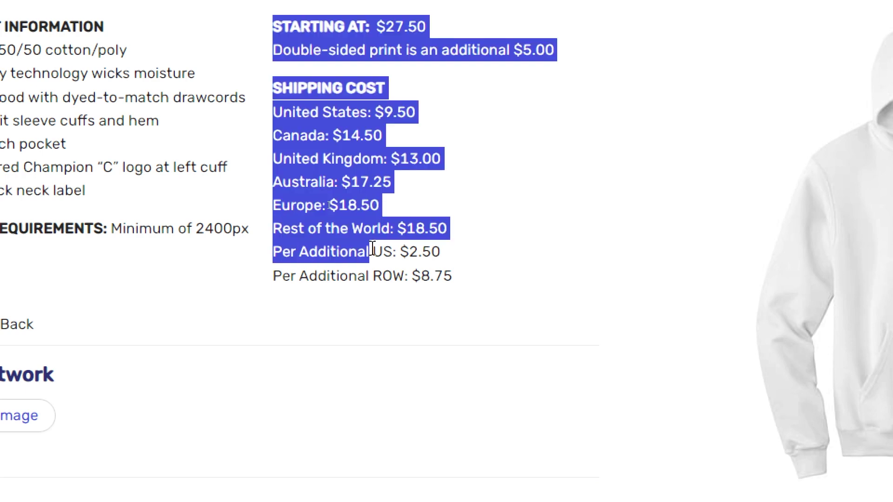
pyautogui.click(382, 273)
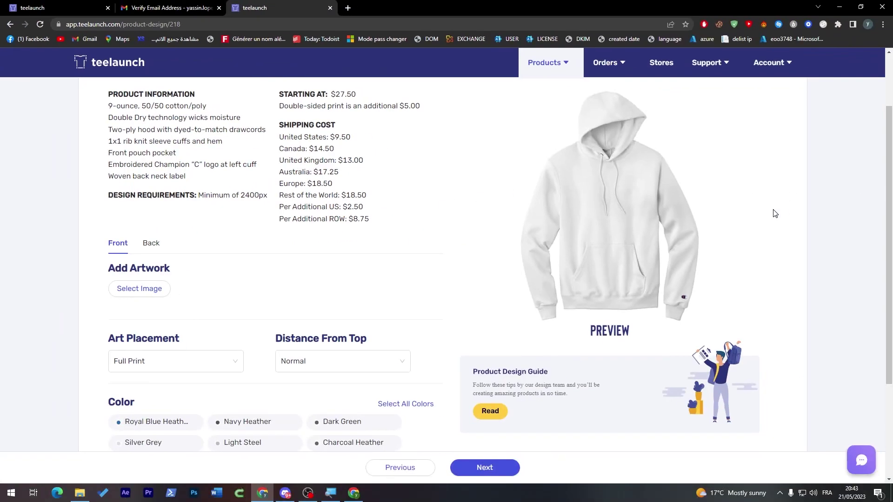
pyautogui.scroll(1, 891, 223)
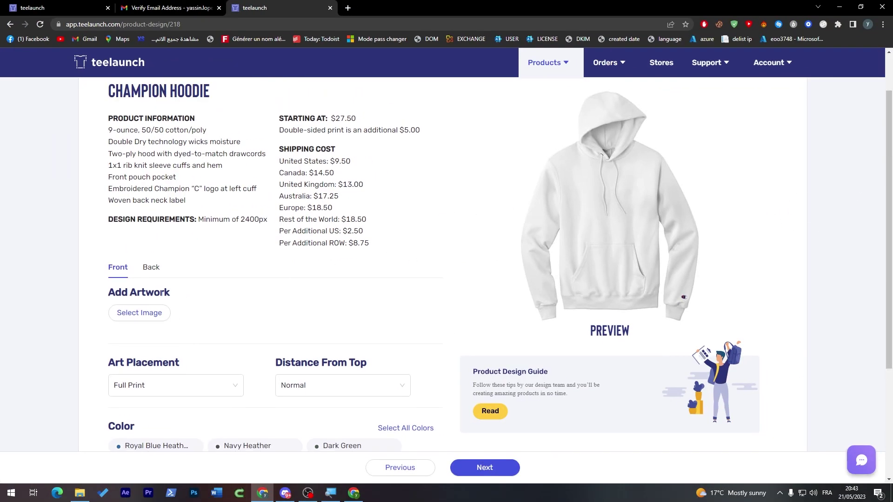
pyautogui.click(148, 313)
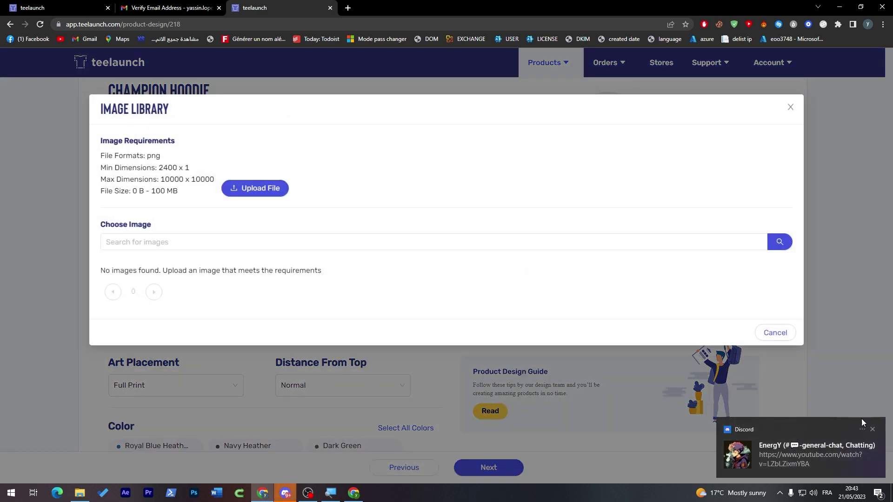
pyautogui.click(273, 187)
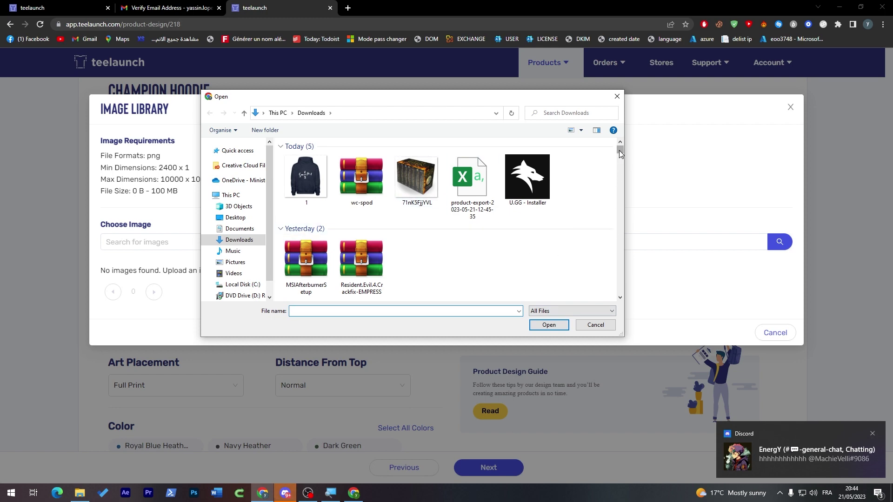
pyautogui.scroll(-10, 535, 177)
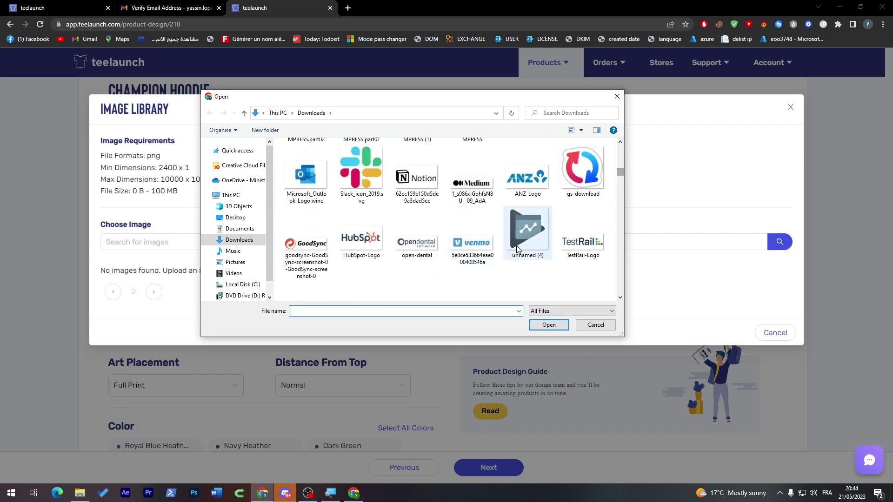
pyautogui.doubleClick(426, 194)
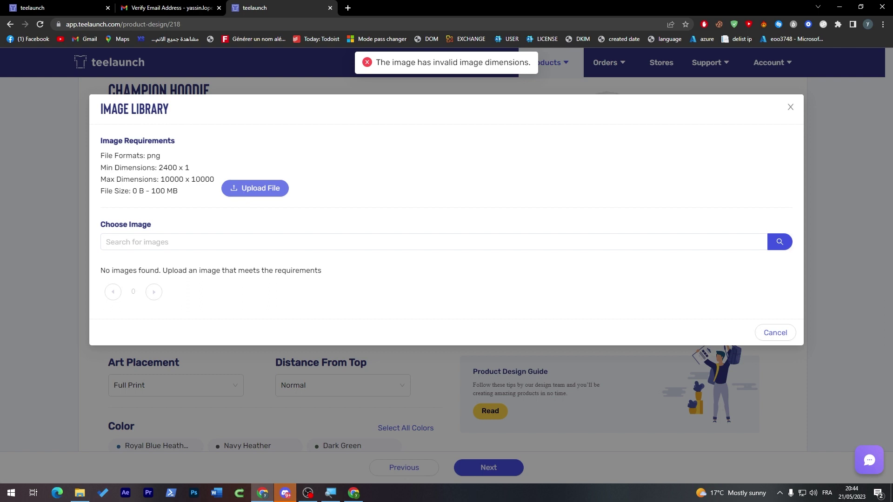
pyautogui.click(250, 189)
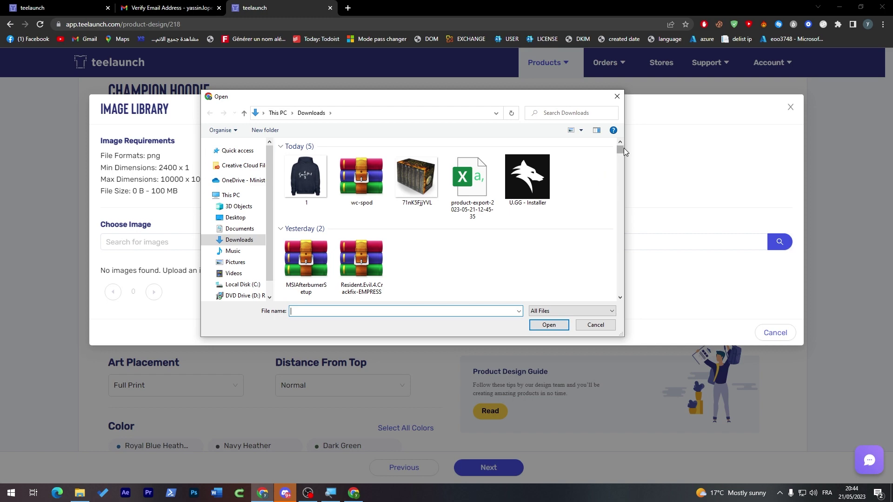
pyautogui.moveTo(623, 148); pyautogui.dragTo(620, 169)
pyautogui.doubleClick(589, 183)
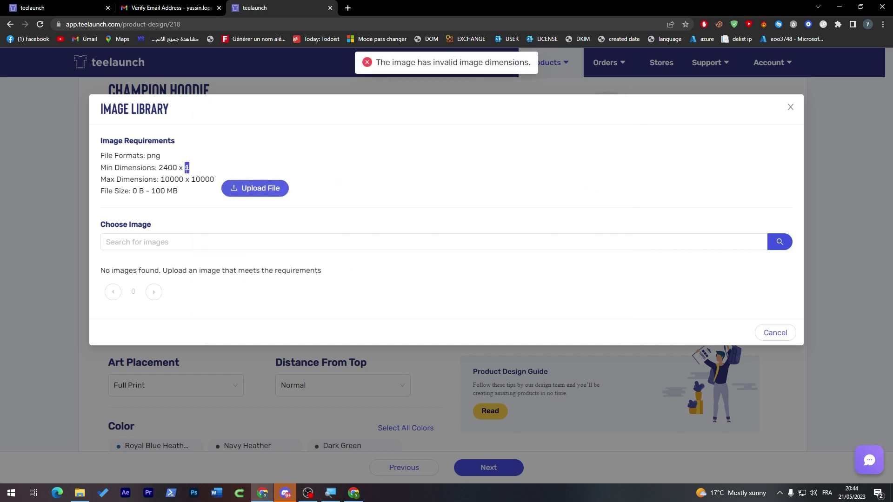
pyautogui.tripleClick(186, 167)
pyautogui.tripleClick(171, 178)
pyautogui.click(170, 177)
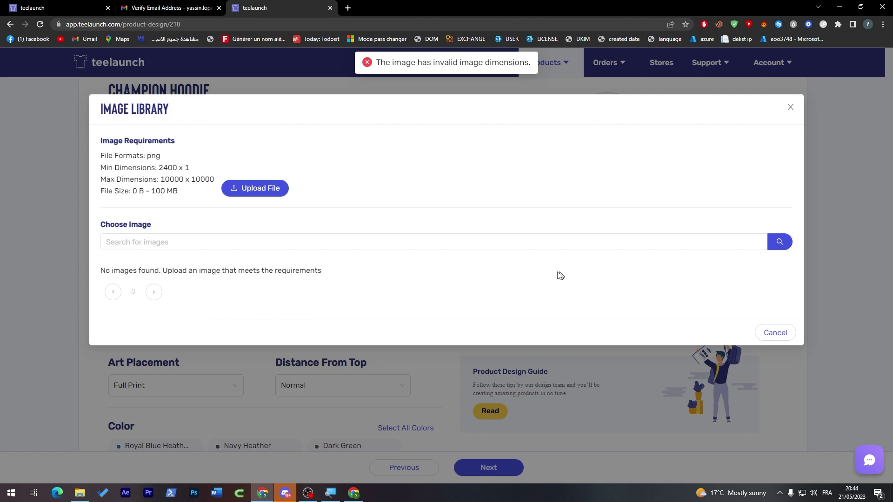
pyautogui.click(425, 242)
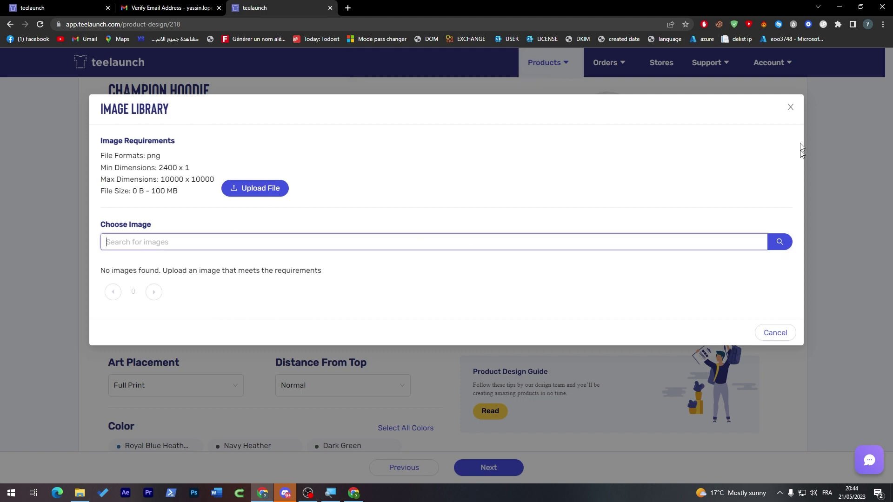
pyautogui.click(791, 108)
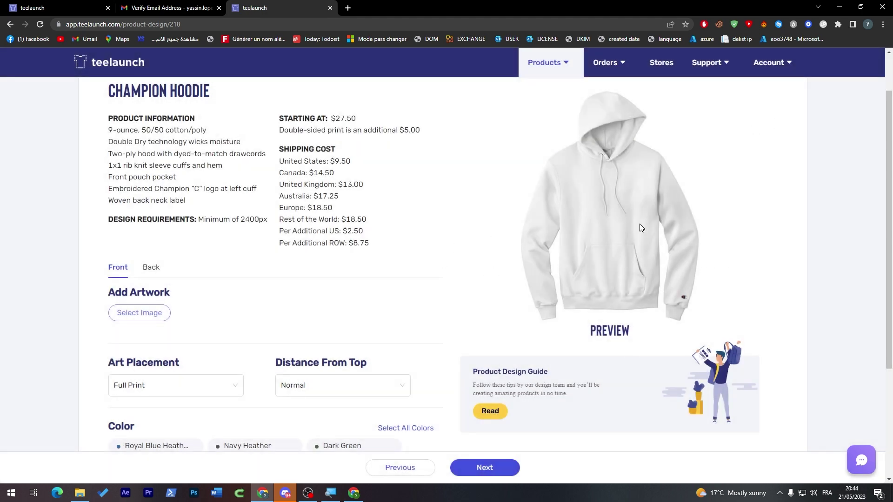
# Try the art placement and distance options, leaving Full Print and Normal distance from top
pyautogui.scroll(-1, 815, 229)
pyautogui.scroll(-2, 856, 298)
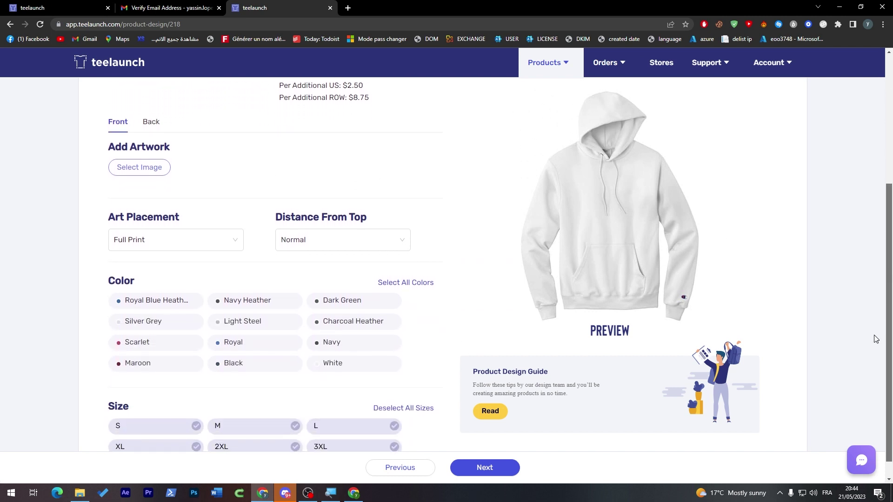
pyautogui.click(178, 223)
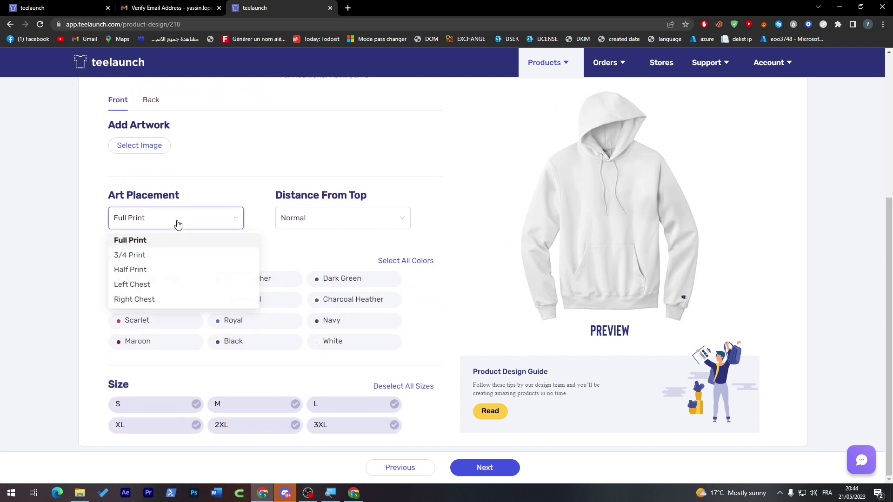
pyautogui.click(149, 302)
pyautogui.click(243, 229)
pyautogui.click(162, 245)
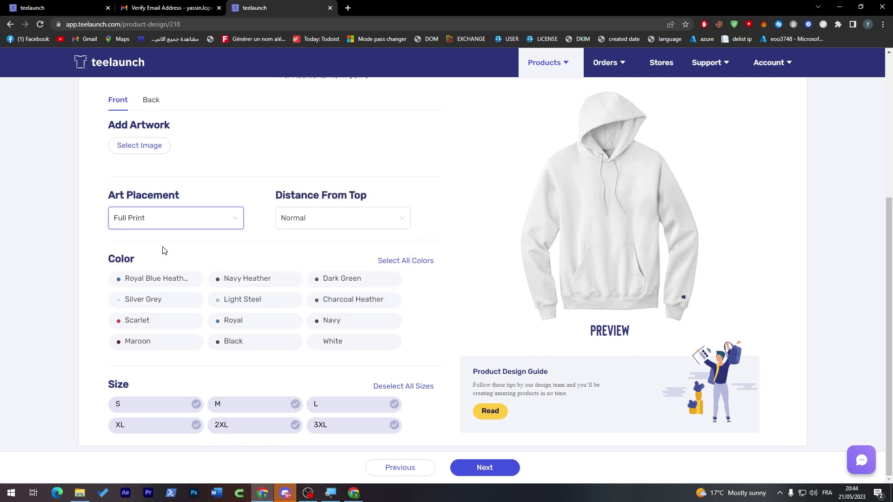
pyautogui.click(326, 224)
pyautogui.click(301, 255)
pyautogui.click(314, 224)
pyautogui.click(303, 269)
pyautogui.click(302, 224)
pyautogui.click(298, 240)
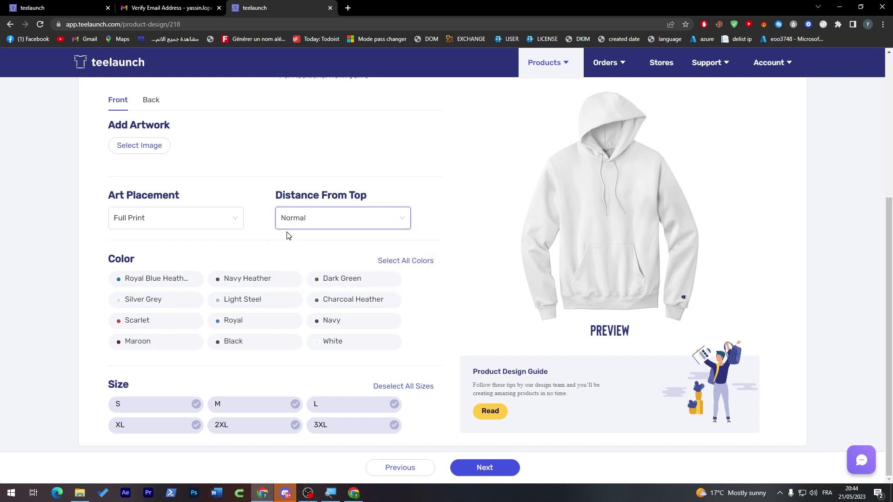
pyautogui.click(748, 321)
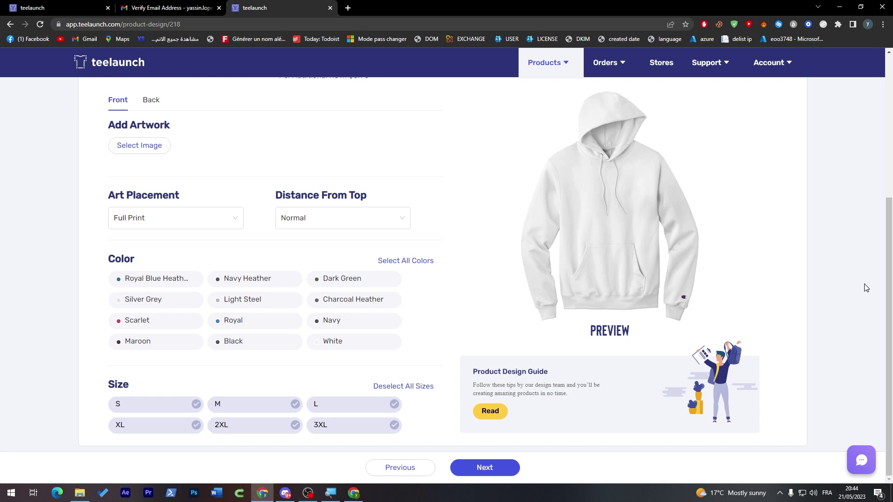
# Limit the hoodie sizes to S–XL by removing 2XL and 3XL, then continue
pyautogui.click(196, 406)
pyautogui.click(195, 425)
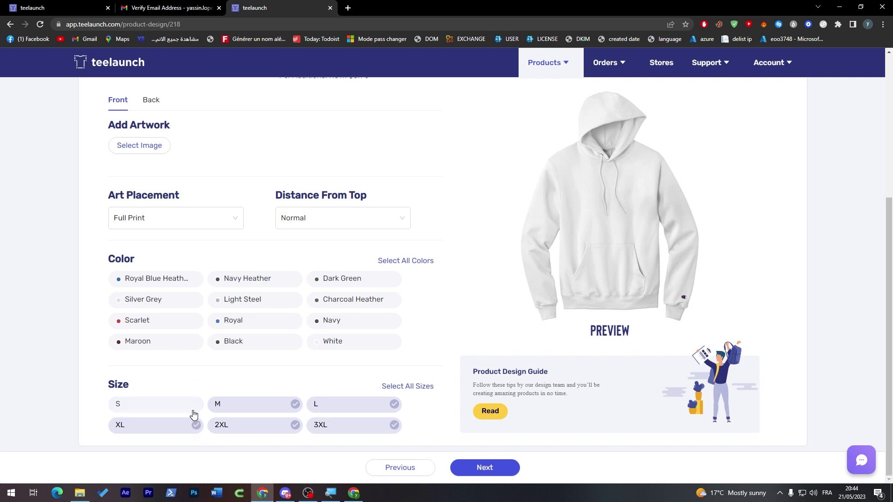
pyautogui.click(195, 409)
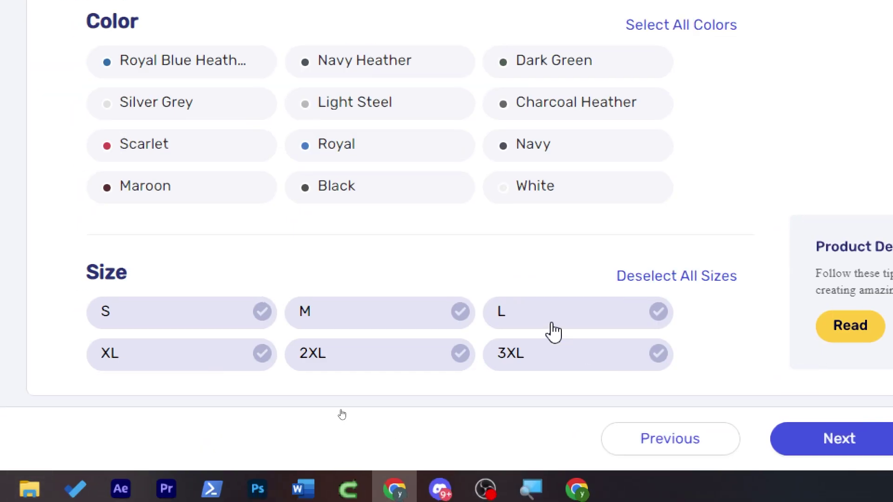
pyautogui.click(542, 354)
pyautogui.click(379, 364)
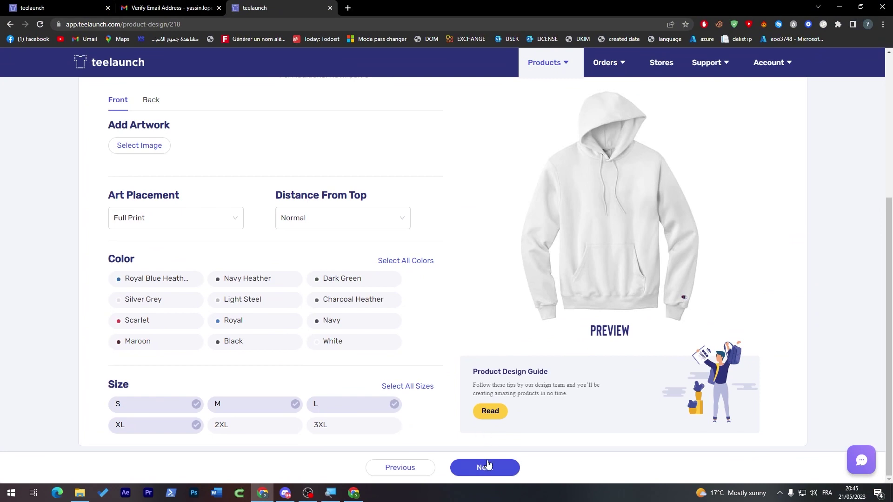
pyautogui.click(488, 464)
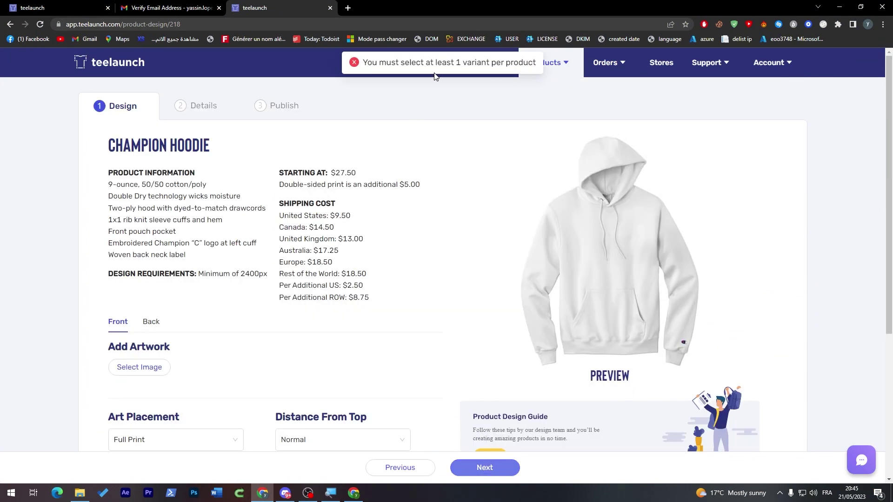
# Choose hoodie colours including Royal Blue Heather, Light Steel and Maroon, then advance
pyautogui.scroll(-5, 856, 260)
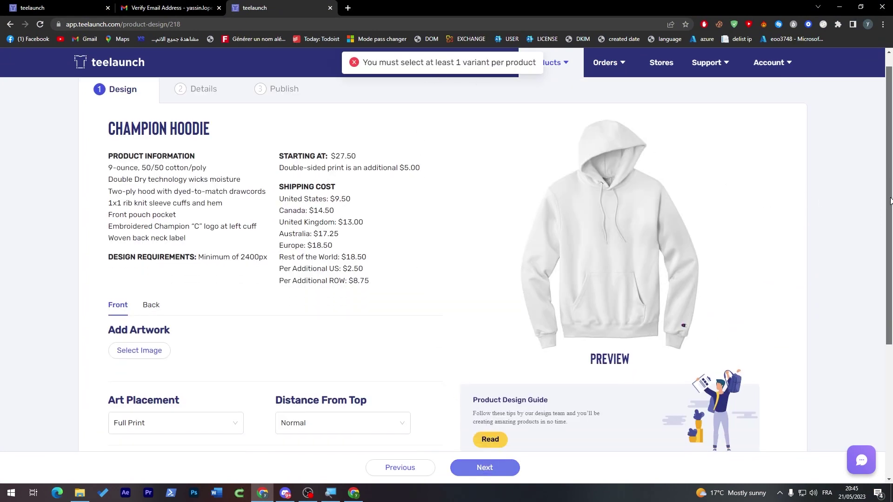
pyautogui.click(135, 280)
pyautogui.click(242, 300)
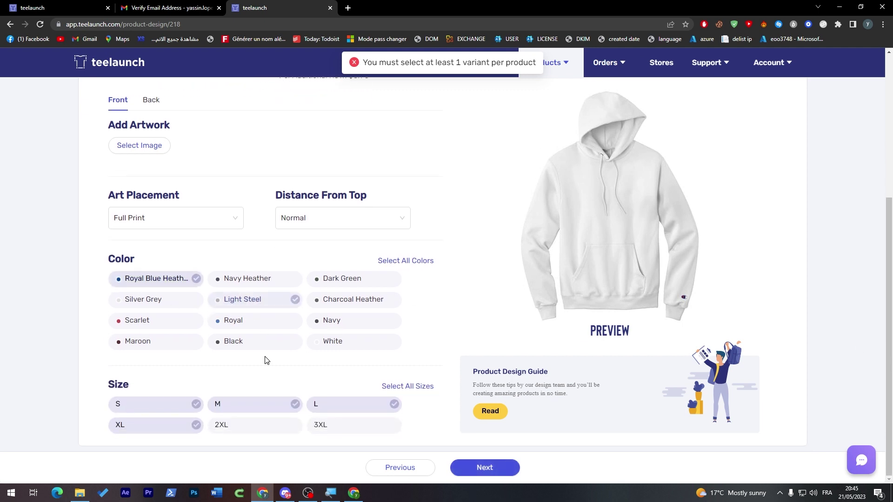
pyautogui.click(235, 322)
pyautogui.click(138, 341)
pyautogui.click(483, 468)
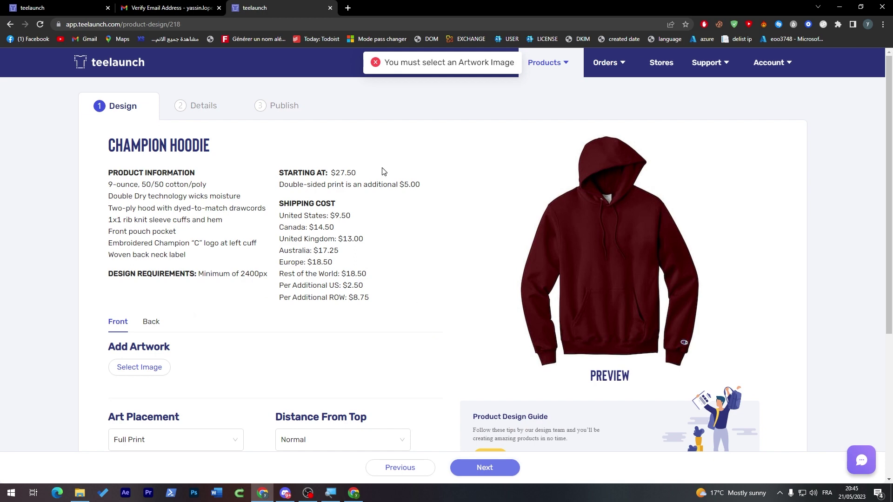
pyautogui.scroll(-2, 126, 260)
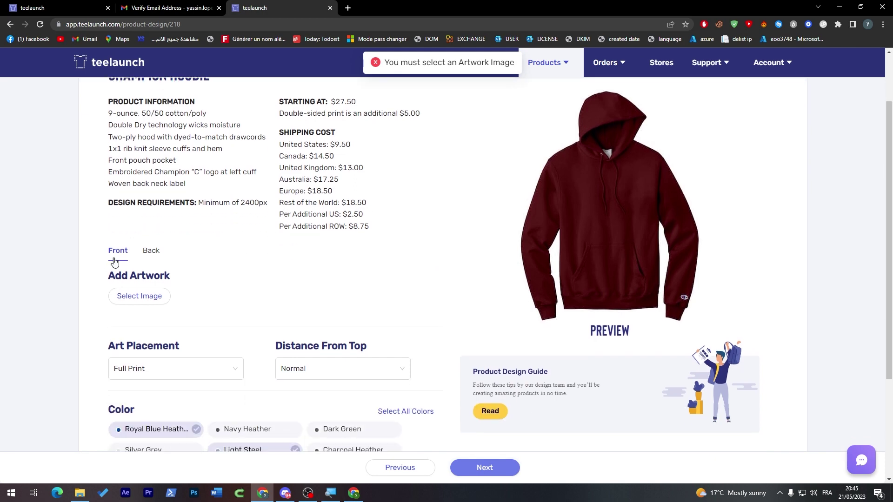
pyautogui.click(140, 296)
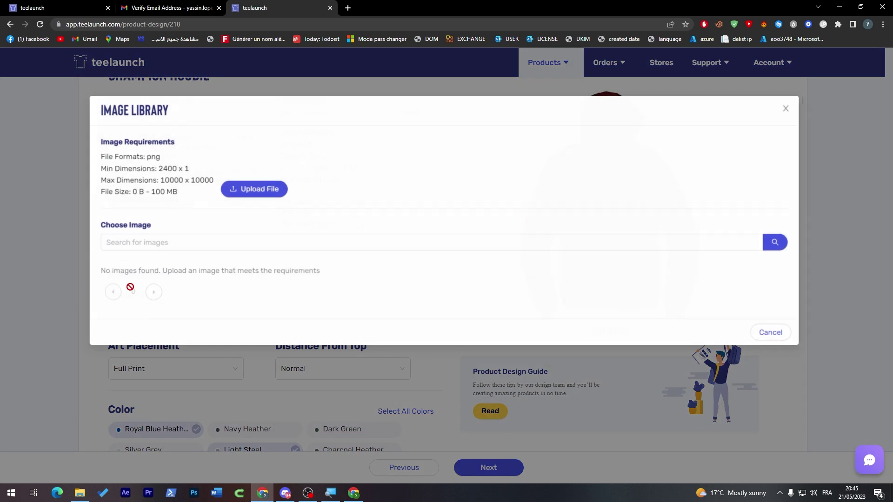
pyautogui.click(253, 192)
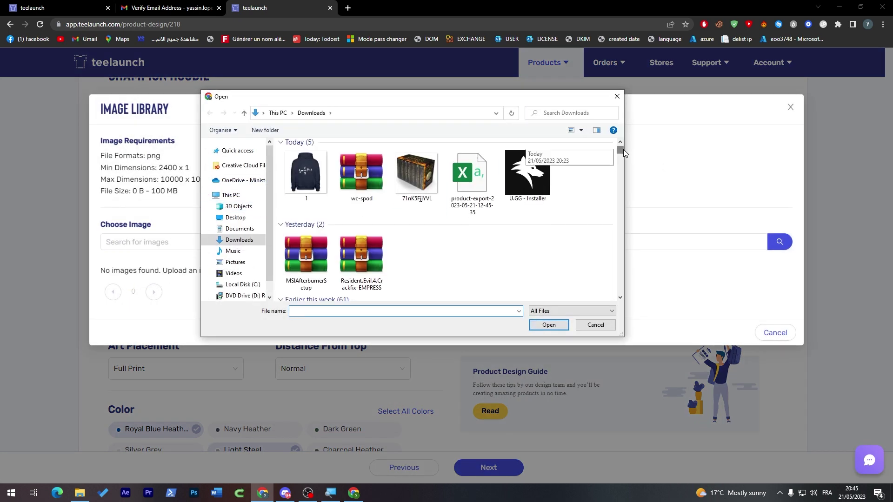
pyautogui.scroll(-1, 417, 168)
pyautogui.doubleClick(414, 167)
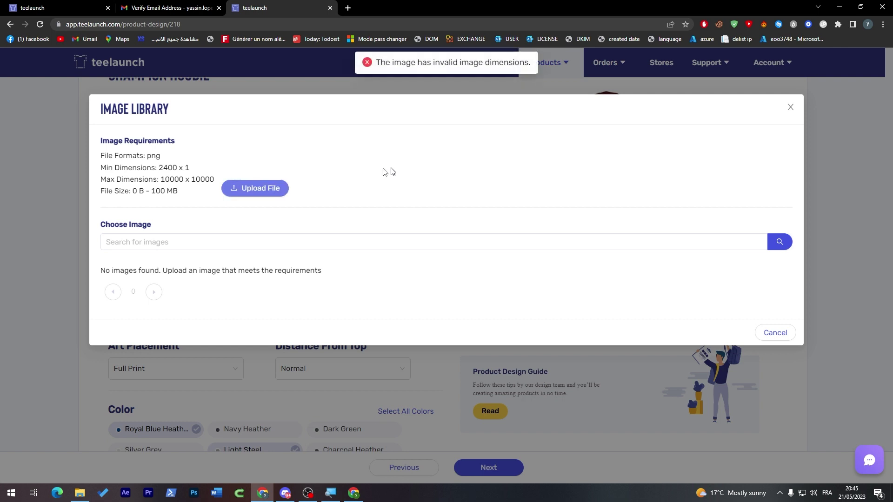
pyautogui.click(767, 243)
pyautogui.write('dzaezaeae')
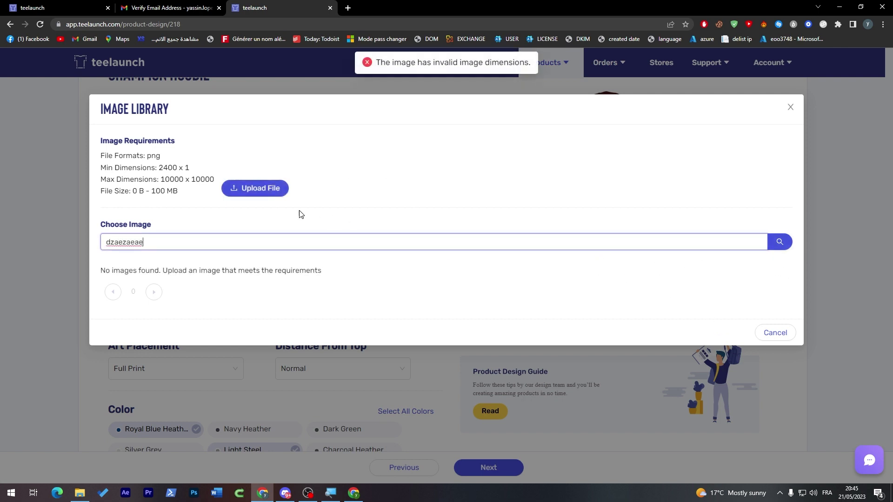
pyautogui.press('BackSpace')
pyautogui.press('BackSpace')
pyautogui.press('BackSpace')
pyautogui.press('BackSpace')
pyautogui.press('BackSpace')
pyautogui.press('BackSpace')
pyautogui.press('BackSpace')
pyautogui.press('BackSpace')
pyautogui.press('BackSpace')
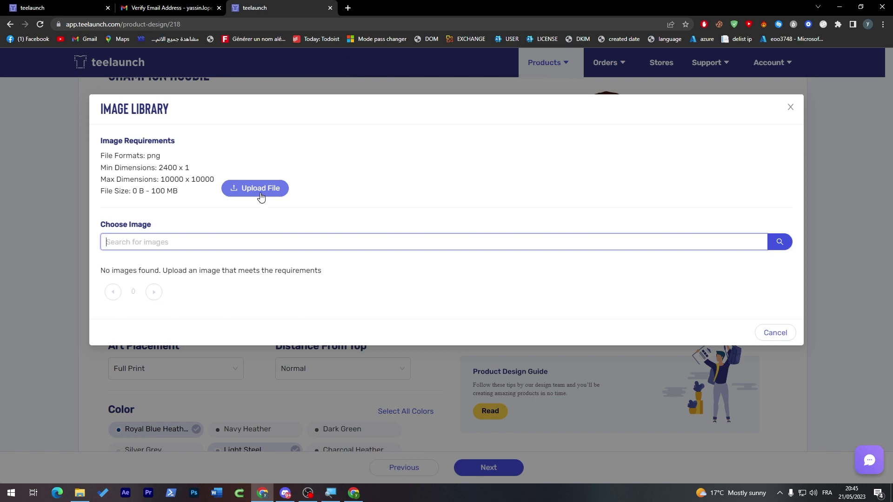
pyautogui.click(261, 196)
pyautogui.moveTo(620, 148); pyautogui.dragTo(615, 241)
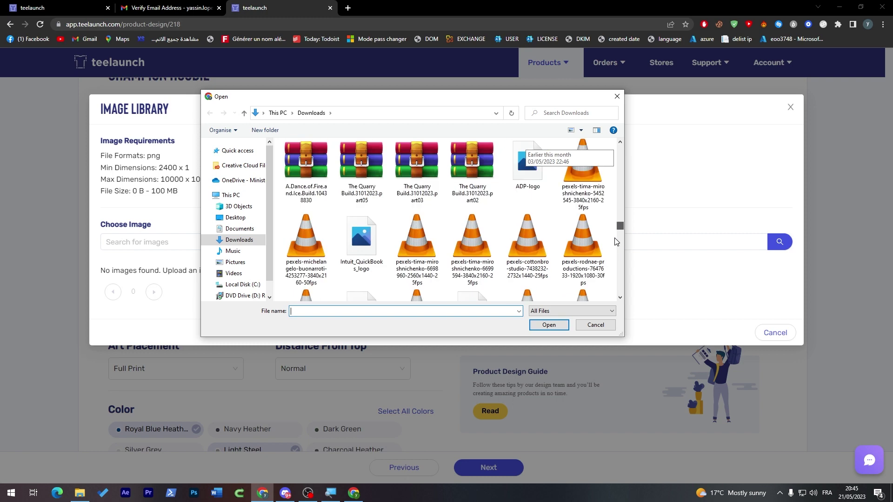
pyautogui.scroll(-3, 615, 241)
pyautogui.doubleClick(584, 260)
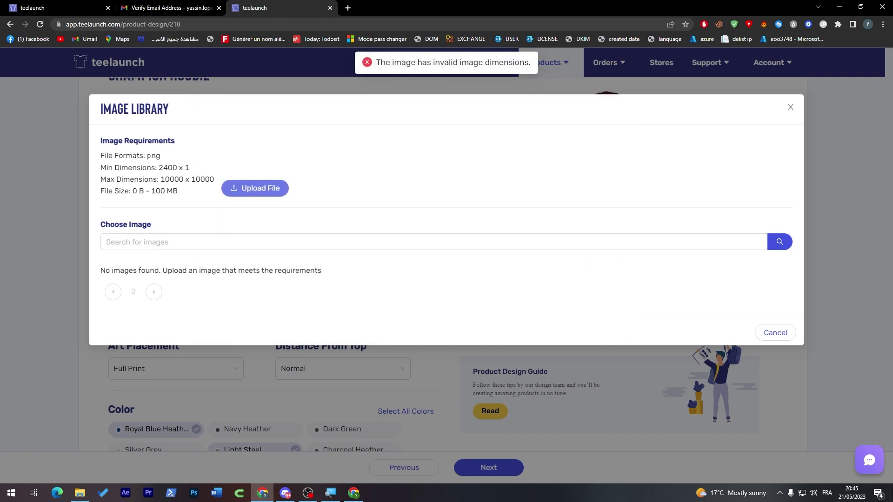
pyautogui.tripleClick(160, 171)
pyautogui.click(160, 172)
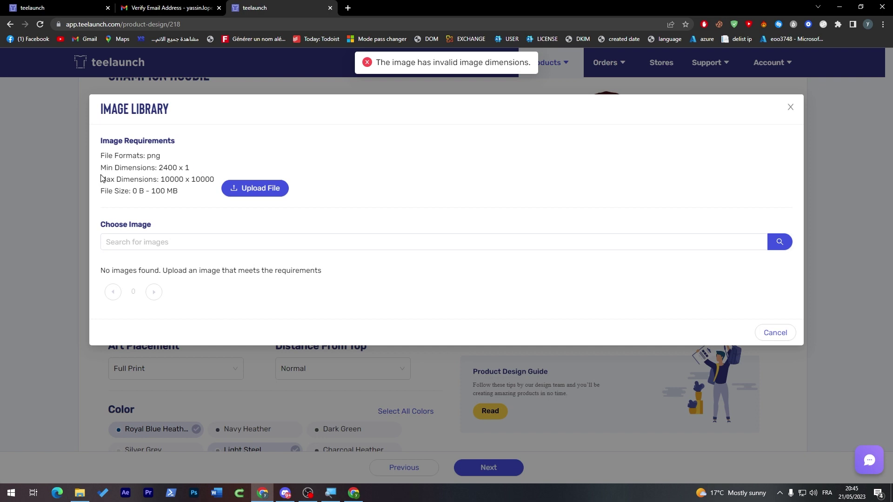
pyautogui.tripleClick(121, 186)
pyautogui.tripleClick(121, 180)
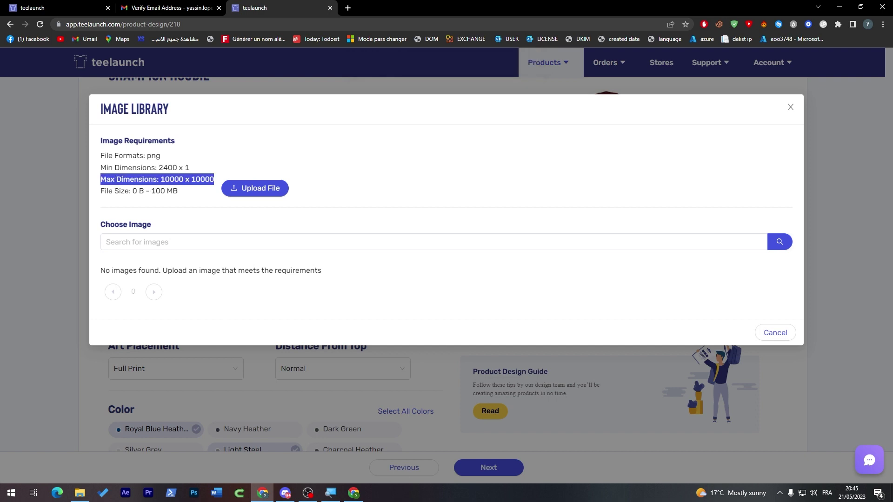
pyautogui.click(122, 177)
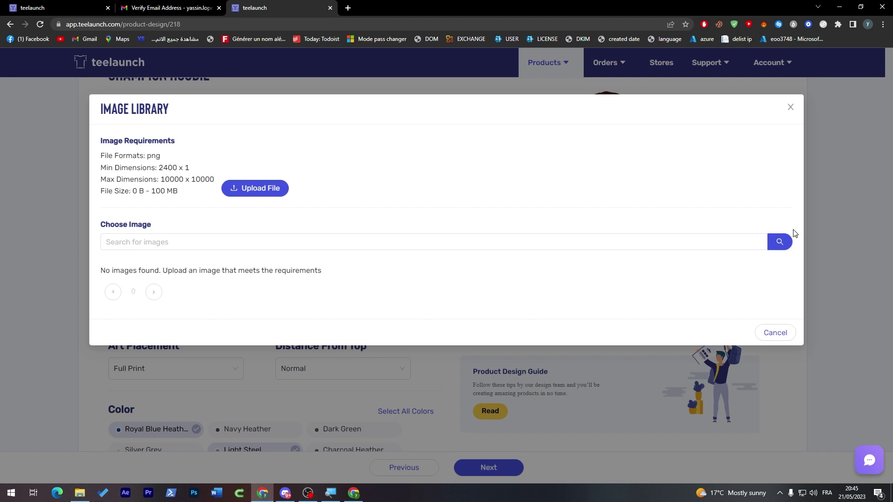
pyautogui.click(776, 332)
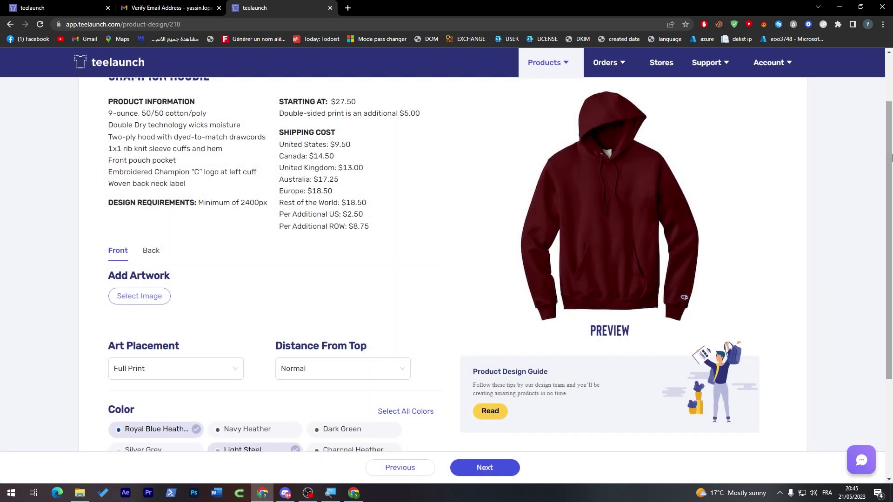
# Scroll back up the hoodie design page and go to the My Stores page
pyautogui.scroll(-3, 857, 283)
pyautogui.scroll(5, 892, 251)
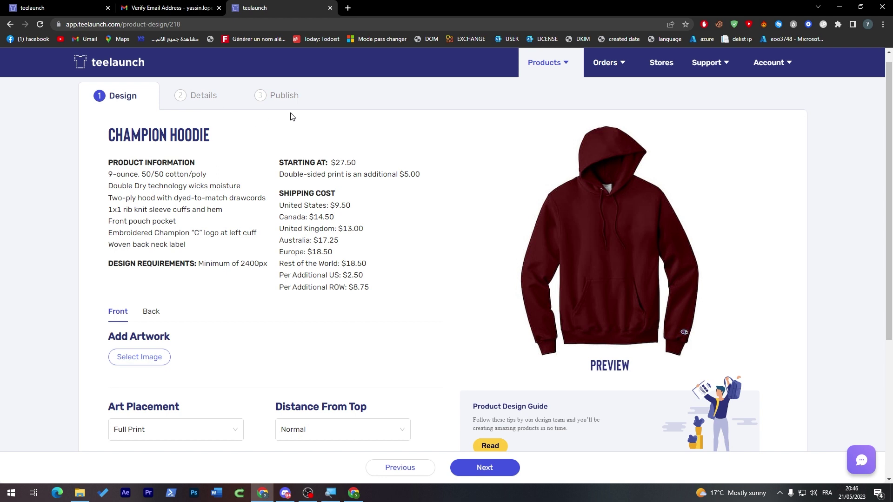
pyautogui.click(664, 64)
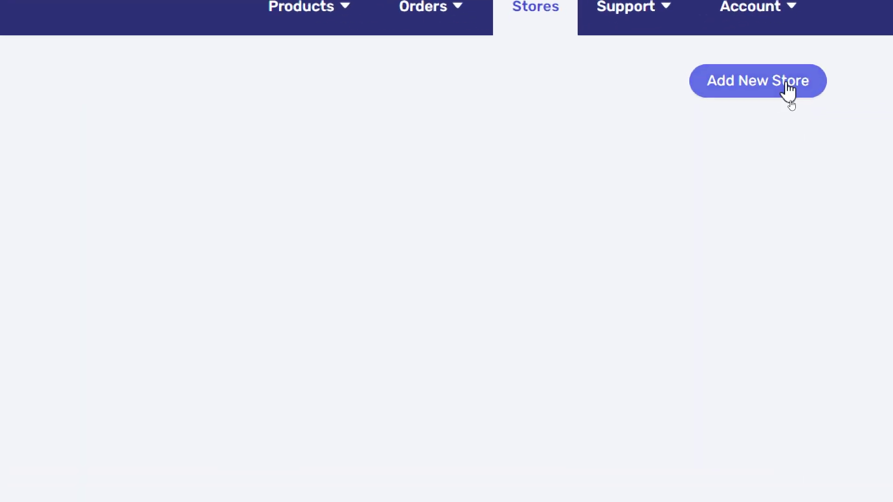
# Connect the Etsy shop PrentUrDesieres as a new store, then check My Products and the store list
pyautogui.click(791, 102)
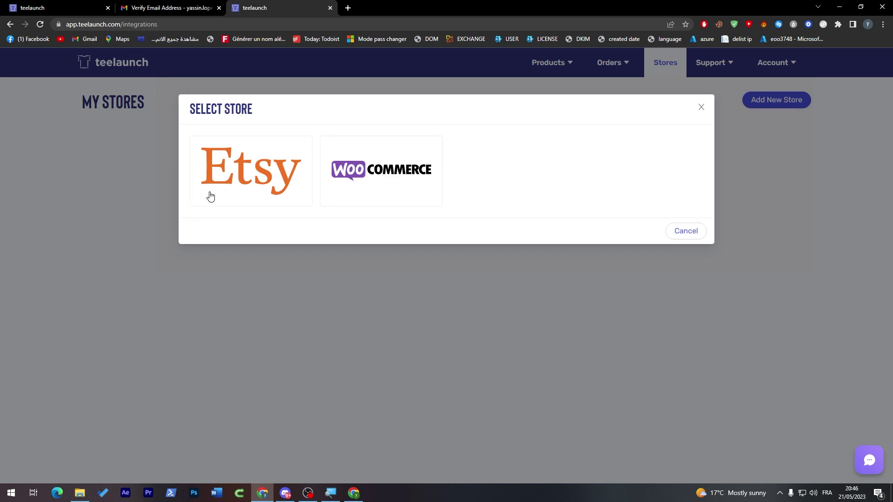
pyautogui.click(296, 192)
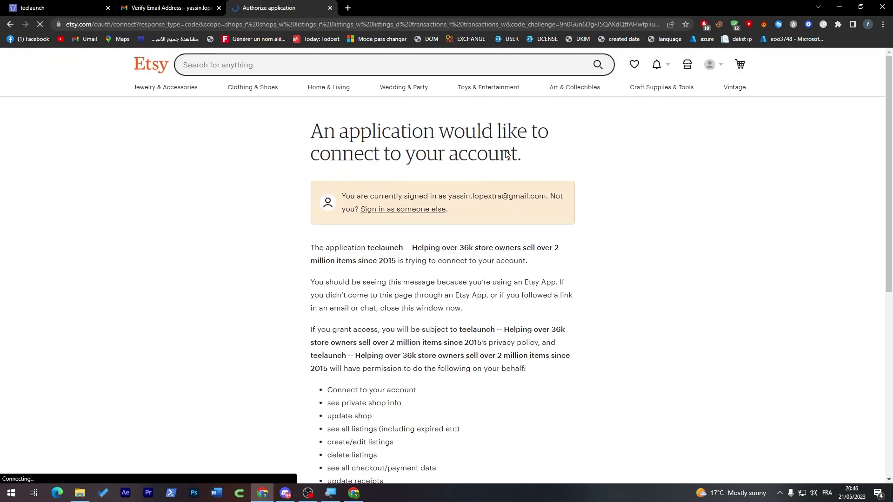
pyautogui.scroll(-6, 693, 174)
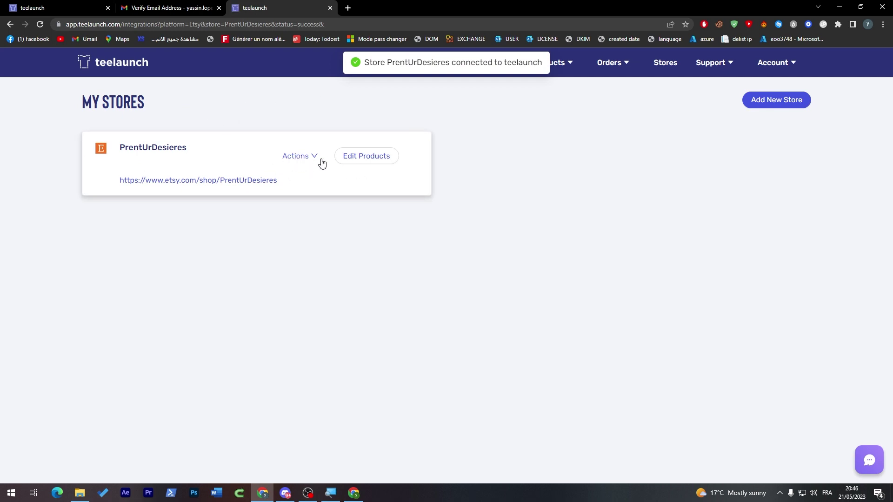
pyautogui.moveTo(564, 66)
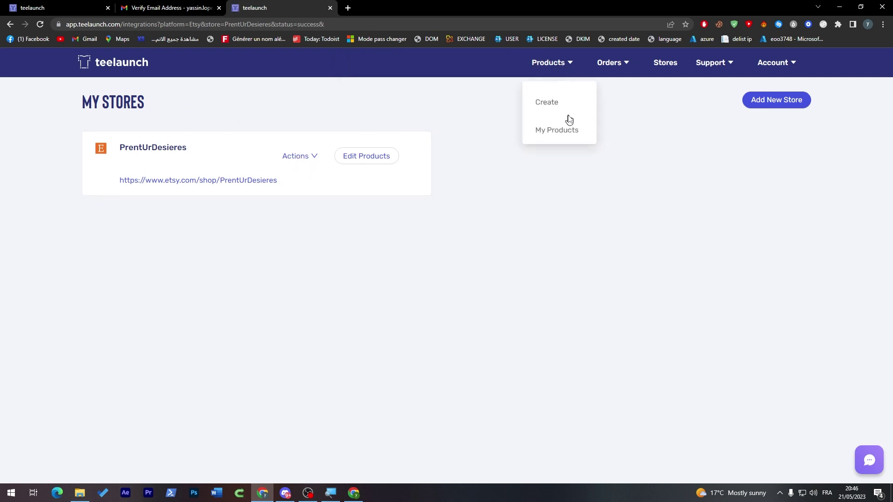
pyautogui.click(548, 135)
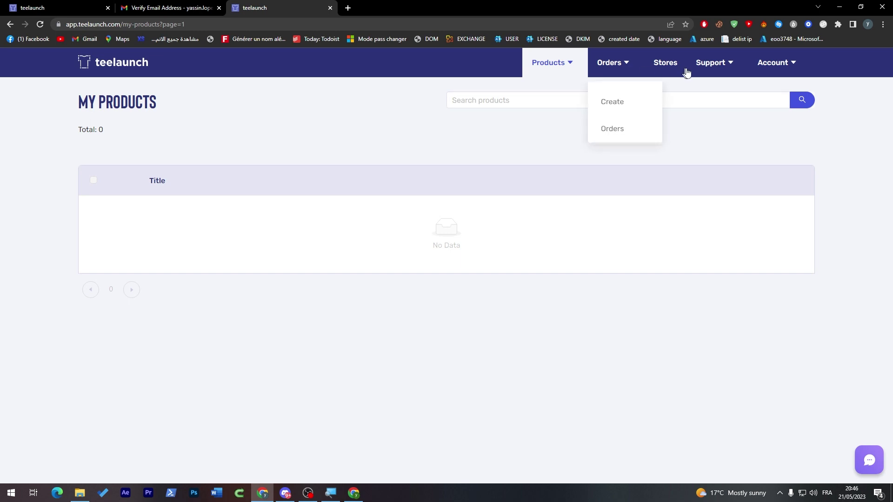
pyautogui.click(660, 69)
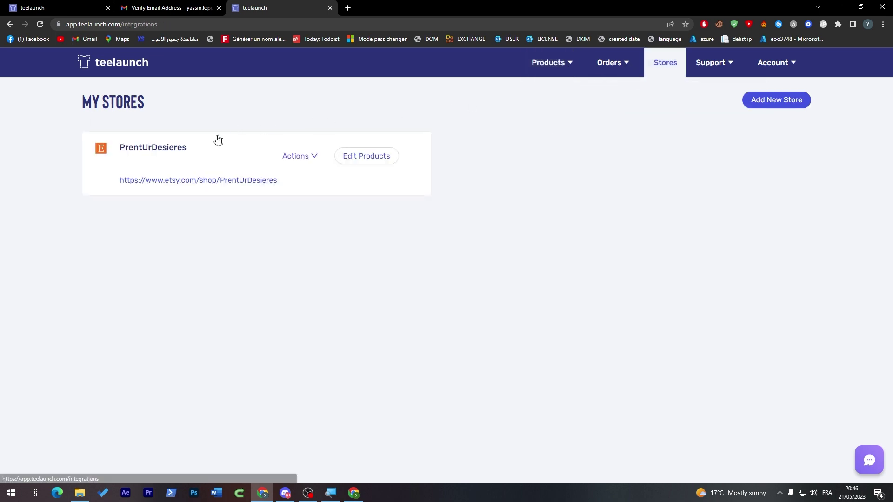
# View the empty PrentUrDesieres Etsy shop, return to Teelaunch and close the Gmail verification tab
pyautogui.click(201, 183)
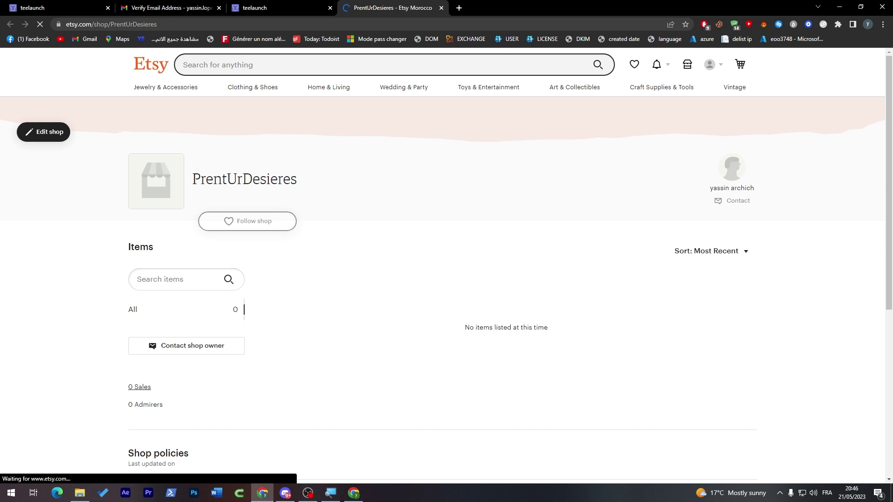
pyautogui.scroll(-4, 868, 303)
pyautogui.scroll(2, 874, 264)
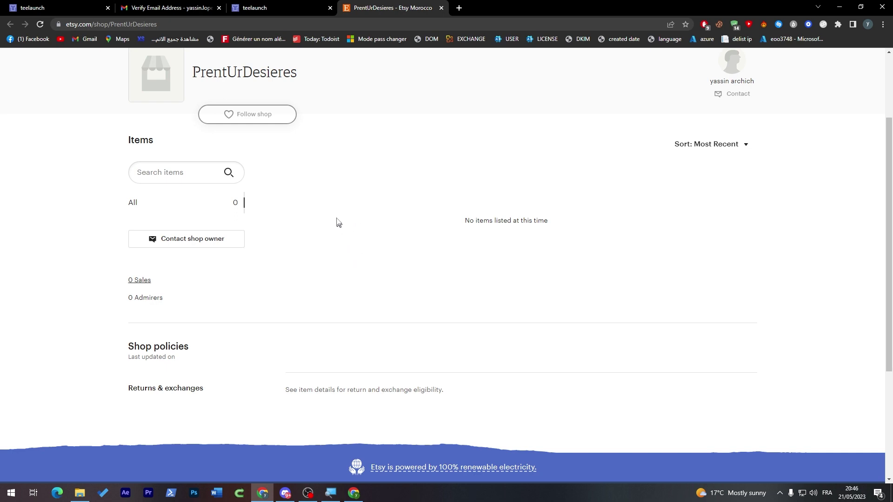
pyautogui.click(254, 8)
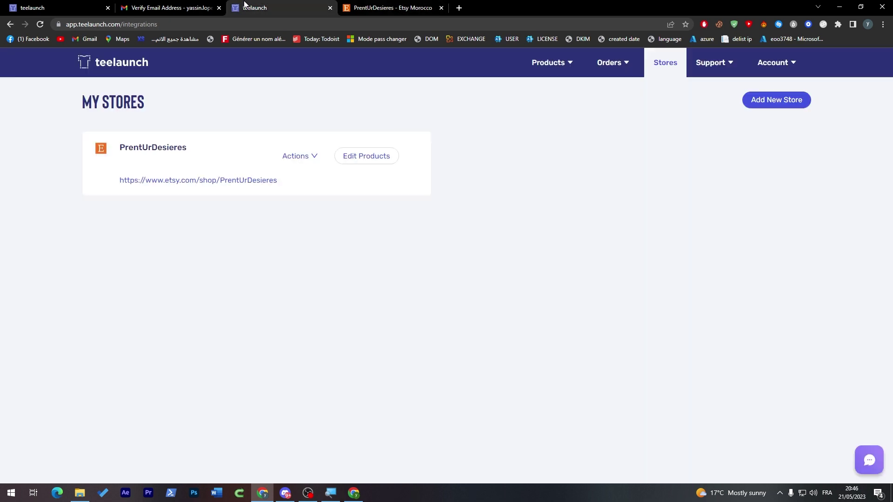
pyautogui.click(219, 8)
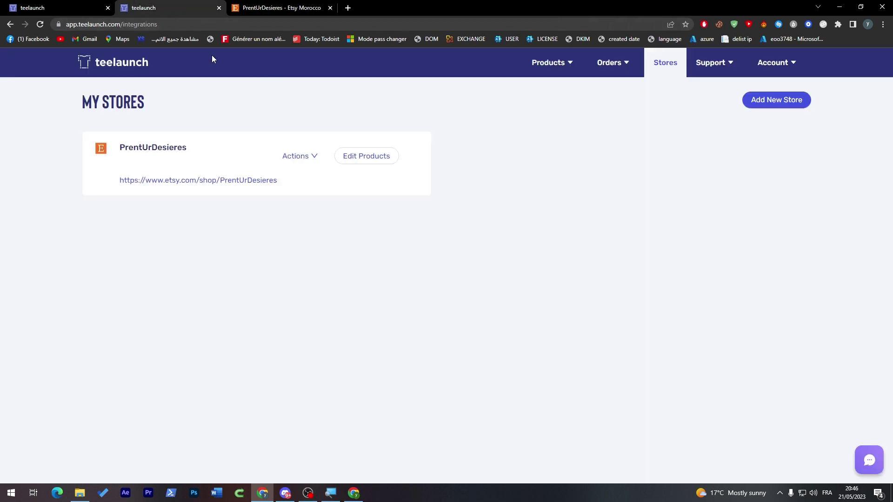
# Start a Cuff Bracelet design for the connected Etsy store
pyautogui.click(124, 71)
pyautogui.moveTo(567, 75)
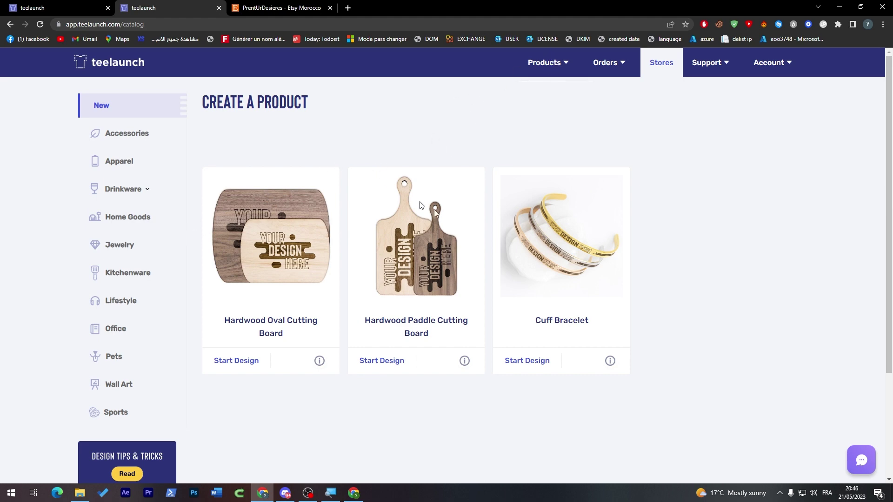
pyautogui.click(561, 249)
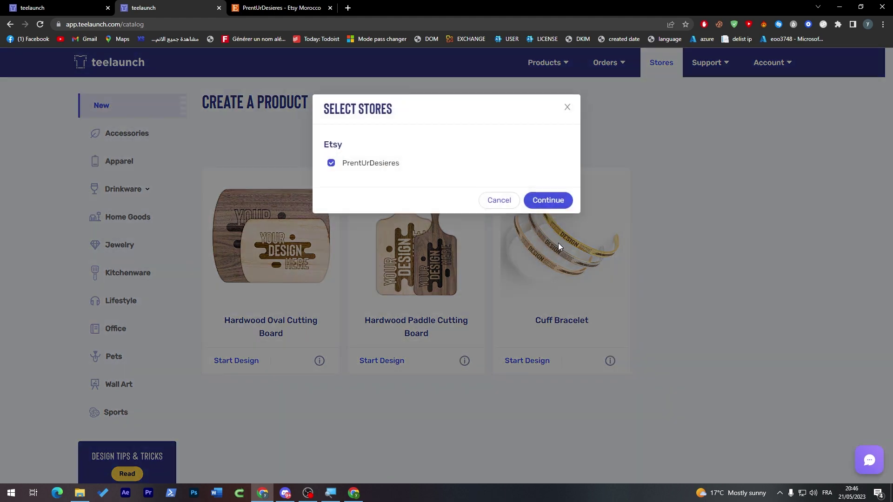
pyautogui.click(548, 200)
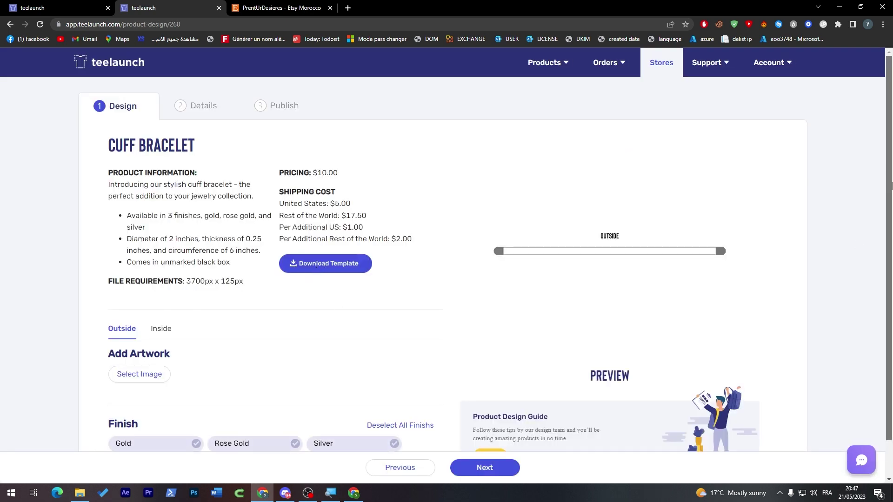
pyautogui.scroll(-1, 875, 288)
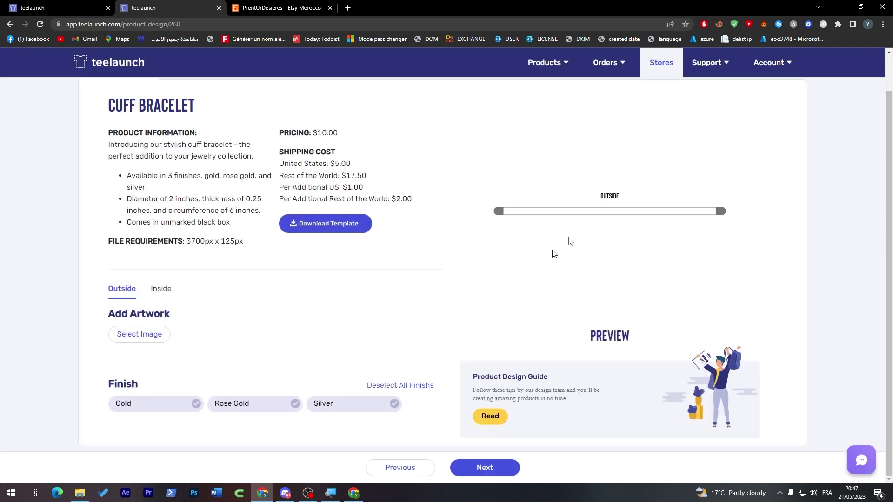
# Try uploading the open-dental image as bracelet artwork, cancel after the dimension rejection, and return to the catalog
pyautogui.click(148, 334)
pyautogui.click(222, 173)
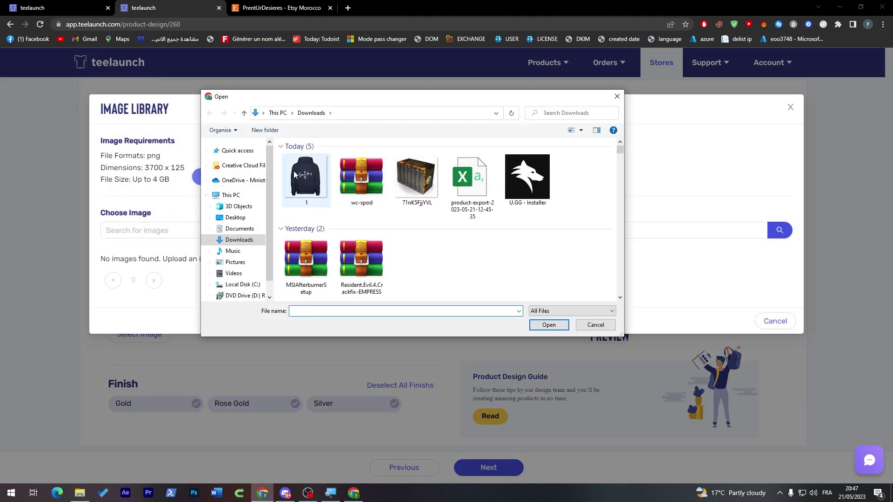
pyautogui.doubleClick(316, 180)
pyautogui.click(232, 180)
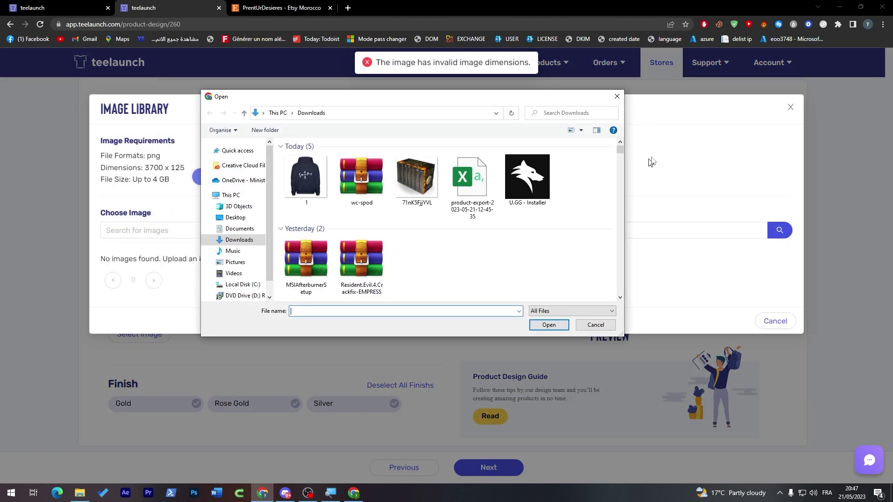
pyautogui.moveTo(619, 150); pyautogui.dragTo(618, 179)
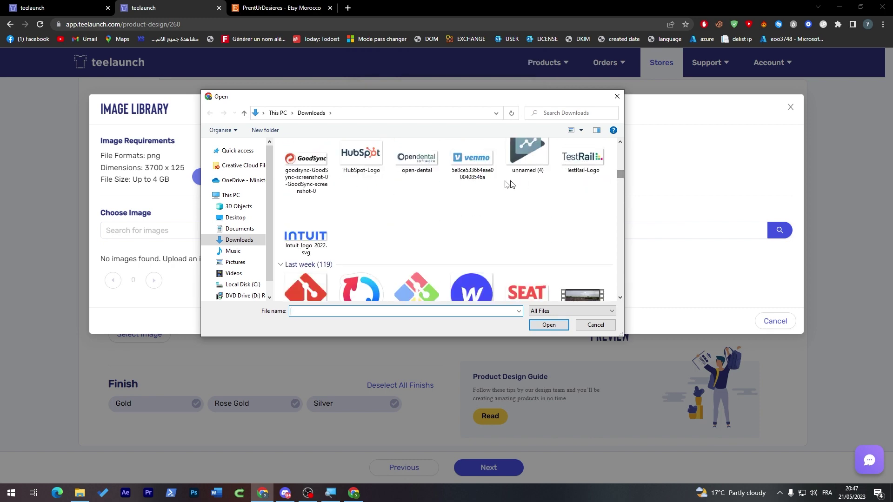
pyautogui.click(426, 164)
pyautogui.click(539, 325)
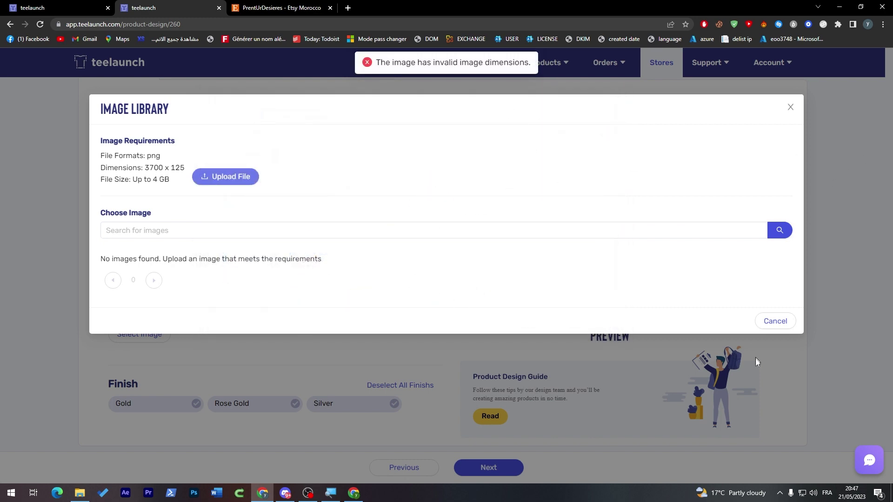
pyautogui.click(775, 321)
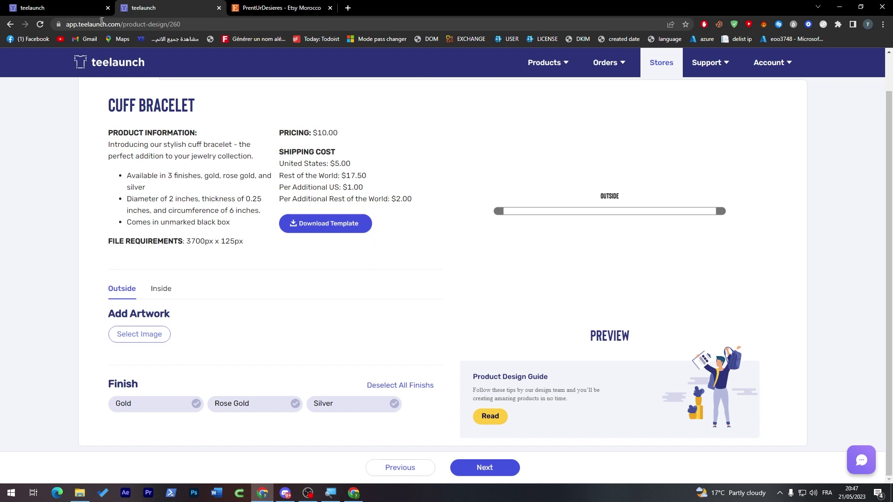
pyautogui.scroll(1, 522, 111)
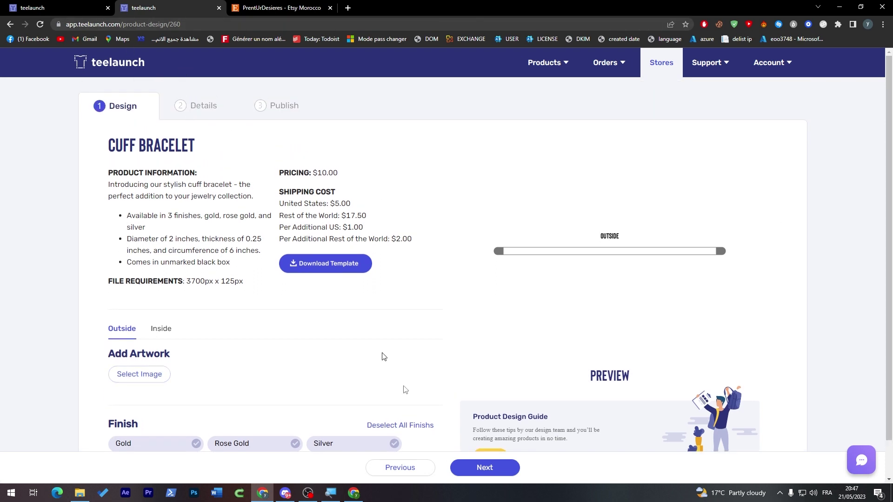
pyautogui.click(392, 465)
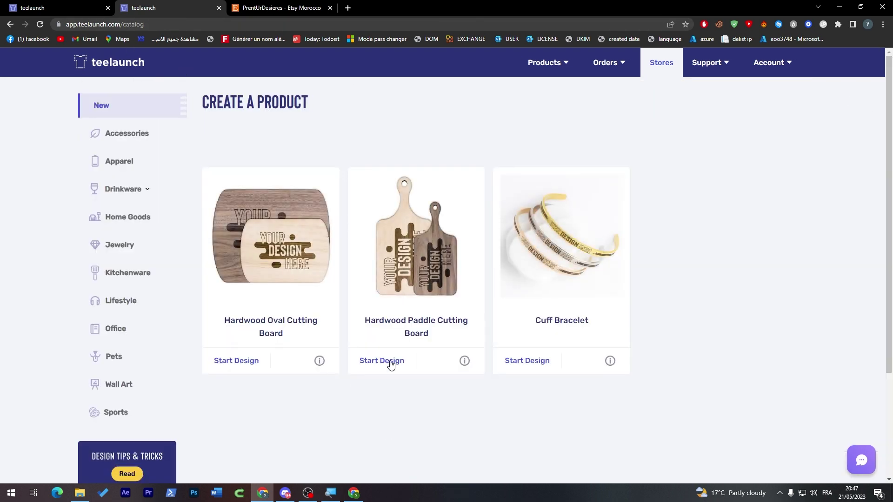
# Start a Dog Mom Necklace design from the Jewelry catalog for the connected Etsy store
pyautogui.scroll(-2, 425, 370)
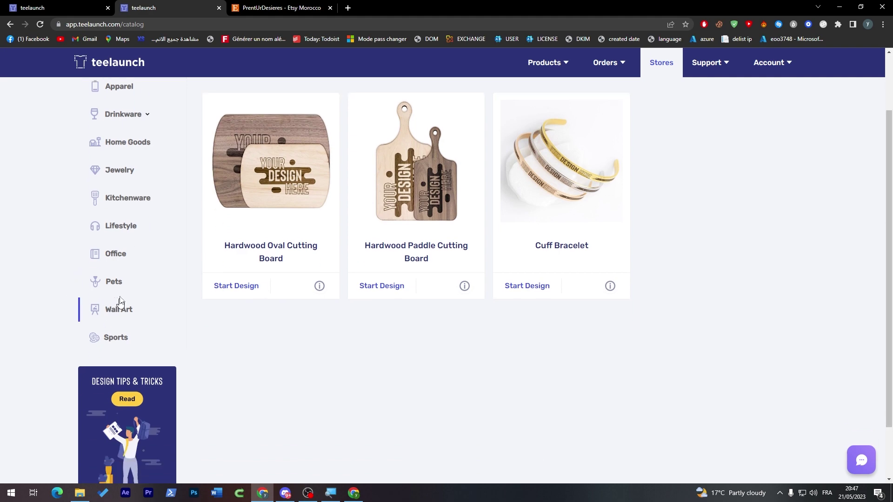
pyautogui.click(124, 178)
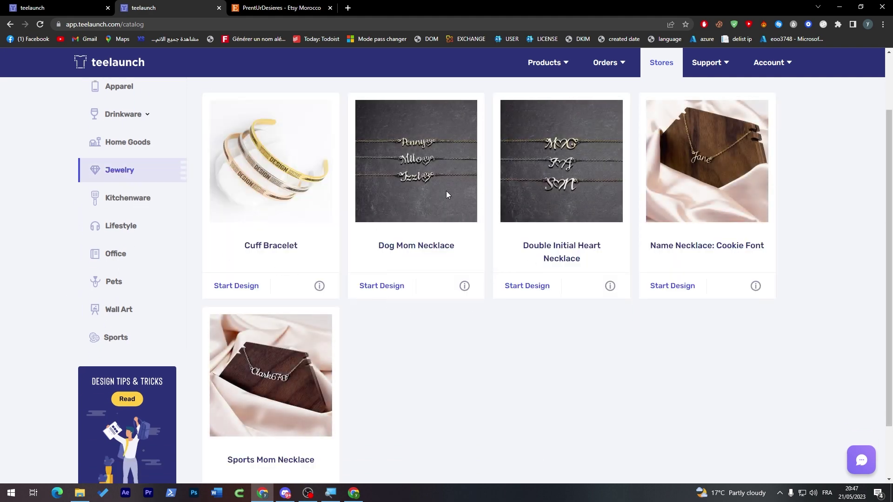
pyautogui.click(446, 192)
pyautogui.click(569, 198)
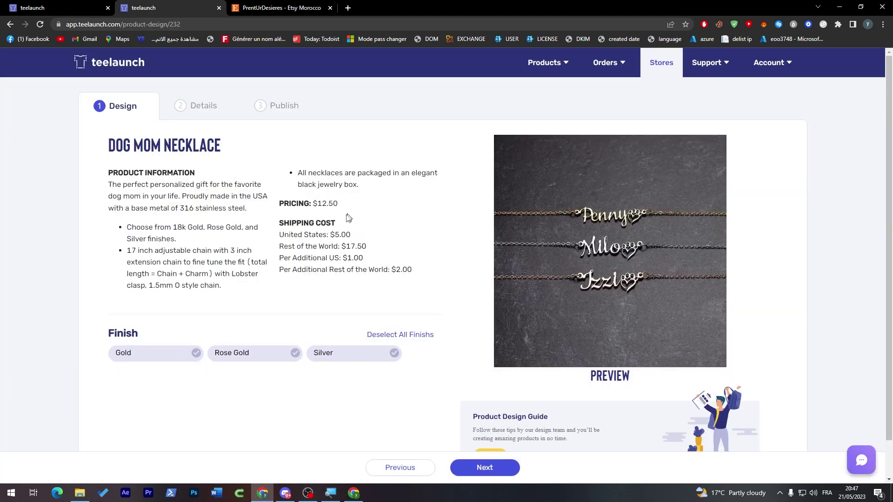
pyautogui.scroll(-1, 465, 279)
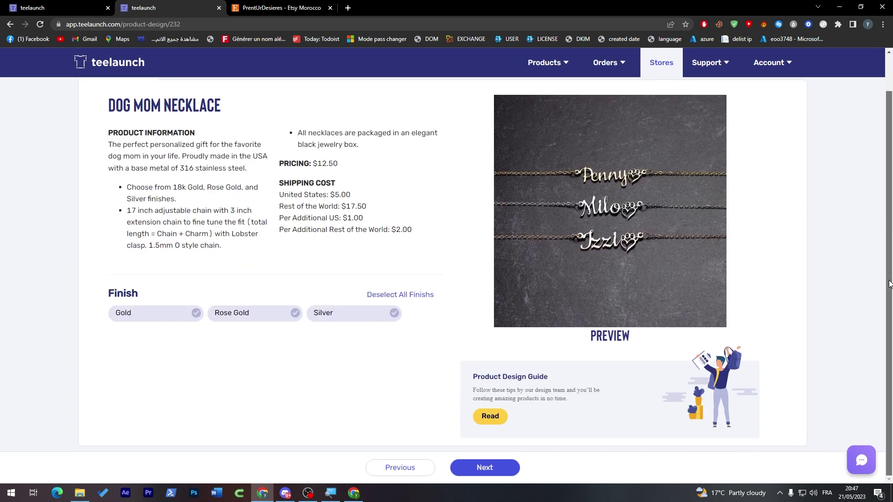
pyautogui.click(484, 468)
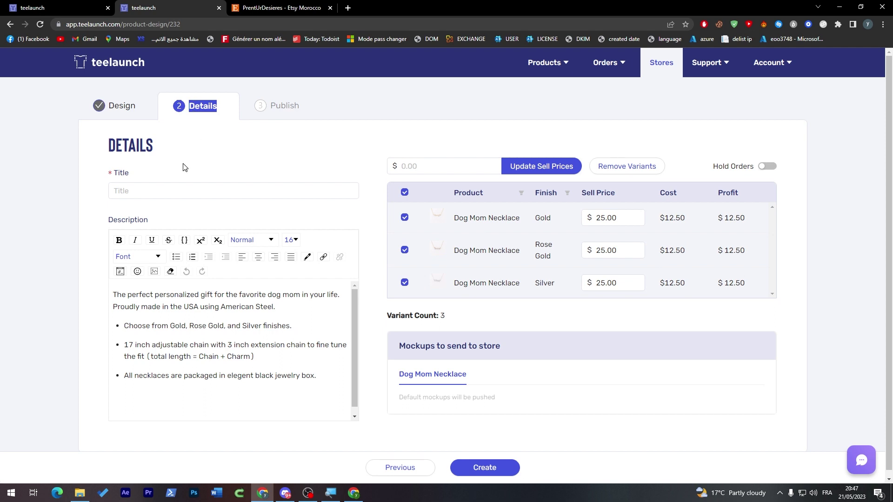
# Title the necklace 'Tutorial Product', review the Gold variant's cost and profit, and create it
pyautogui.click(186, 191)
pyautogui.doubleClick(158, 153)
pyautogui.click(158, 177)
pyautogui.click(154, 184)
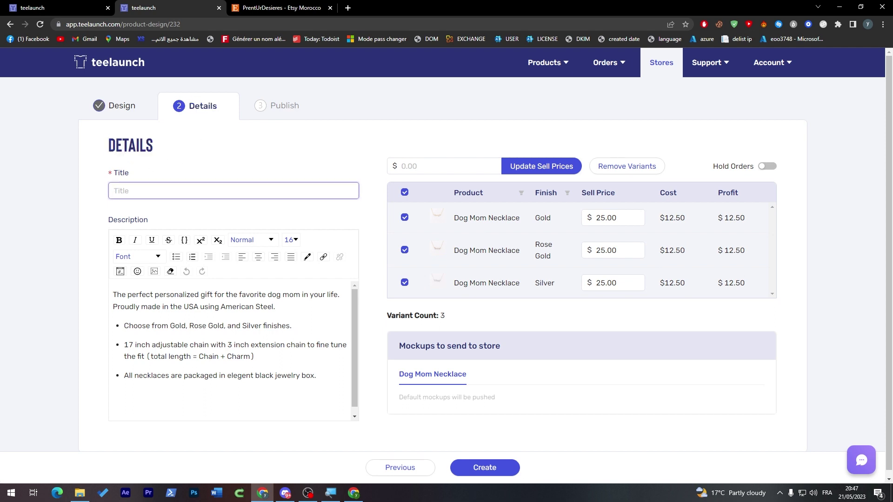
pyautogui.write('Tutorial Product')
pyautogui.doubleClick(734, 218)
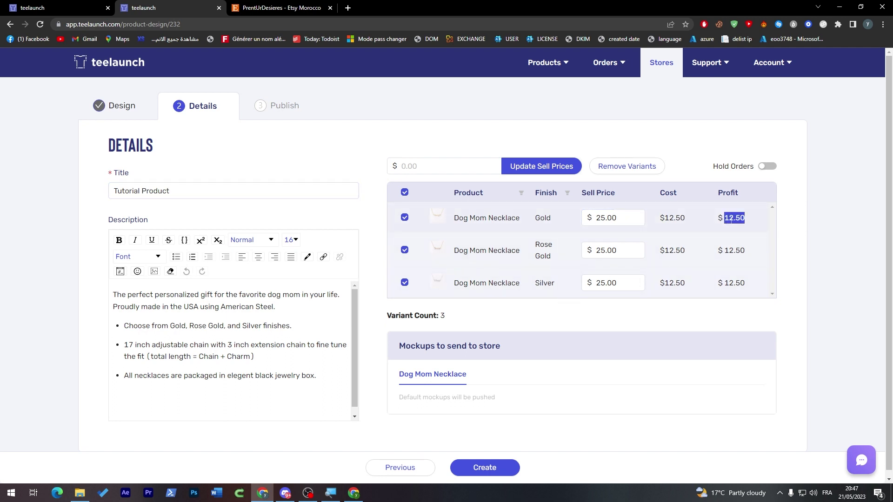
pyautogui.doubleClick(672, 218)
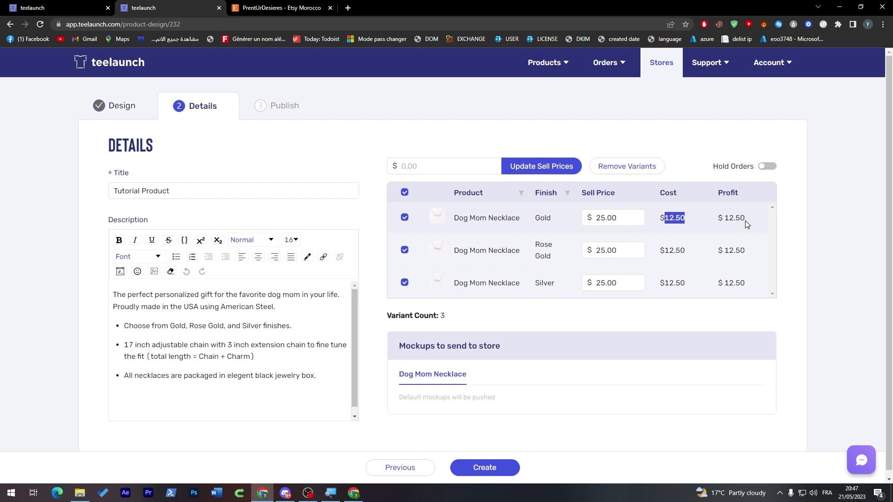
pyautogui.scroll(-1, 892, 217)
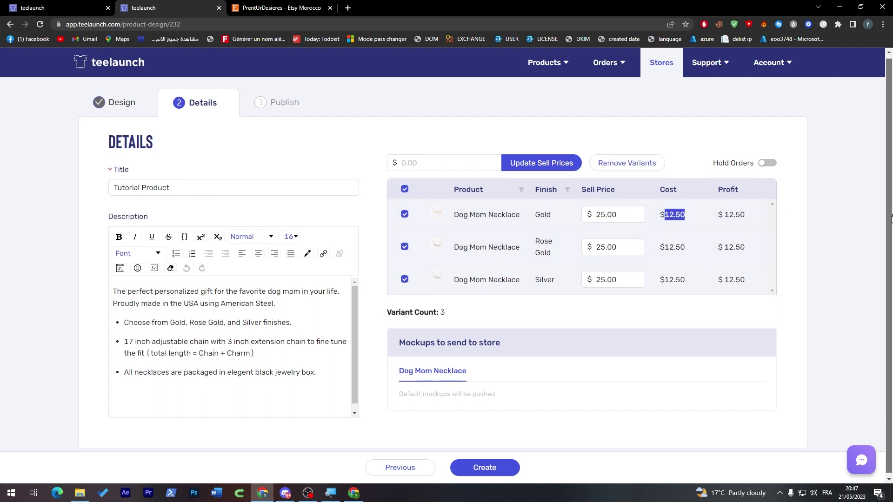
pyautogui.click(491, 466)
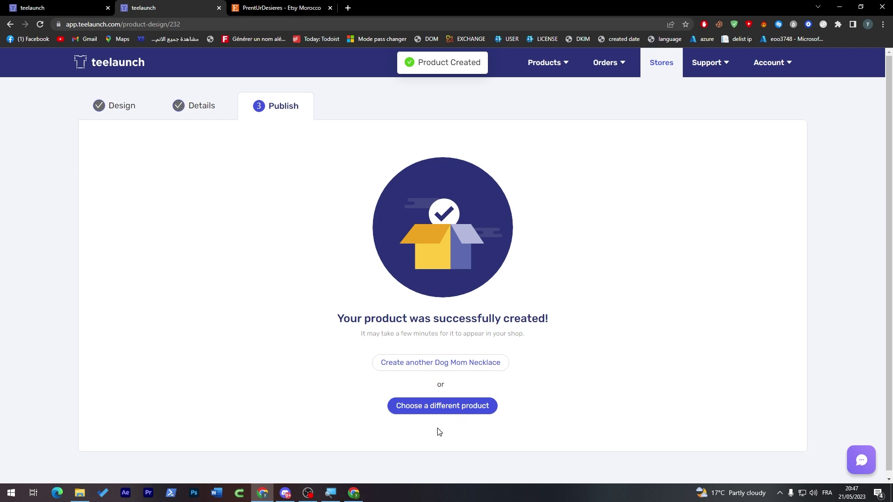
# From My Products, send Tutorial Product to the connected Etsy store and confirm
pyautogui.click(552, 71)
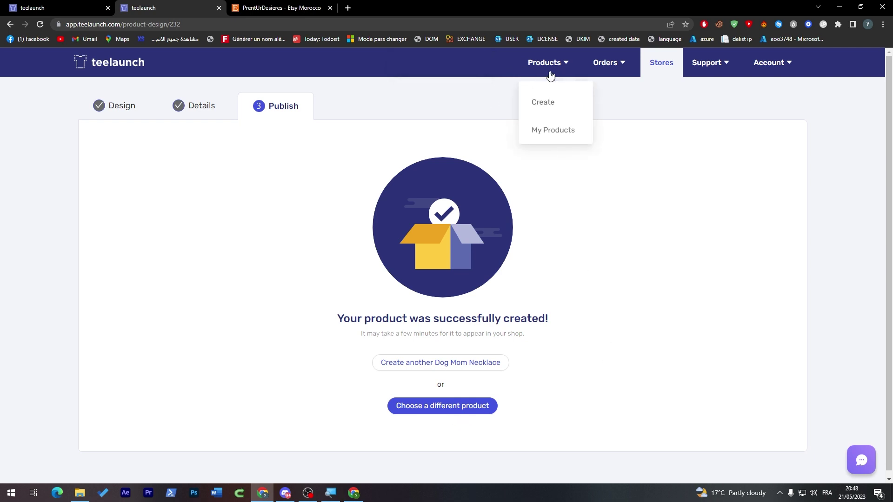
pyautogui.click(549, 138)
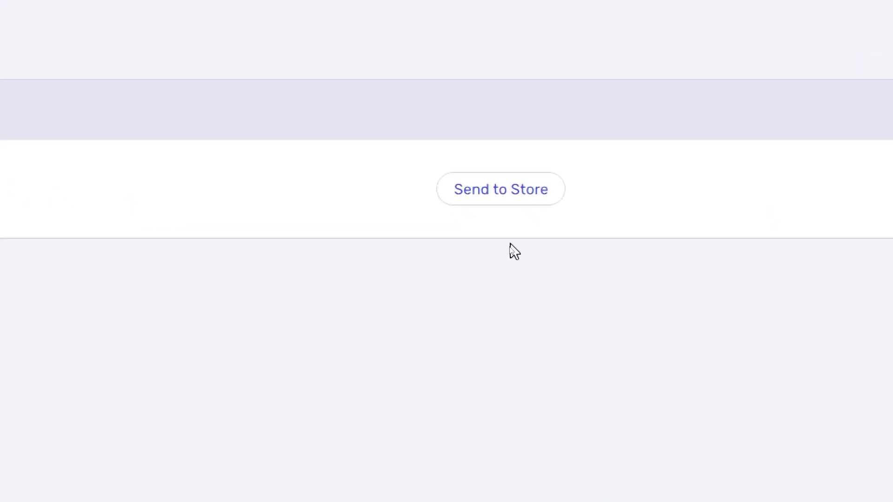
pyautogui.click(507, 224)
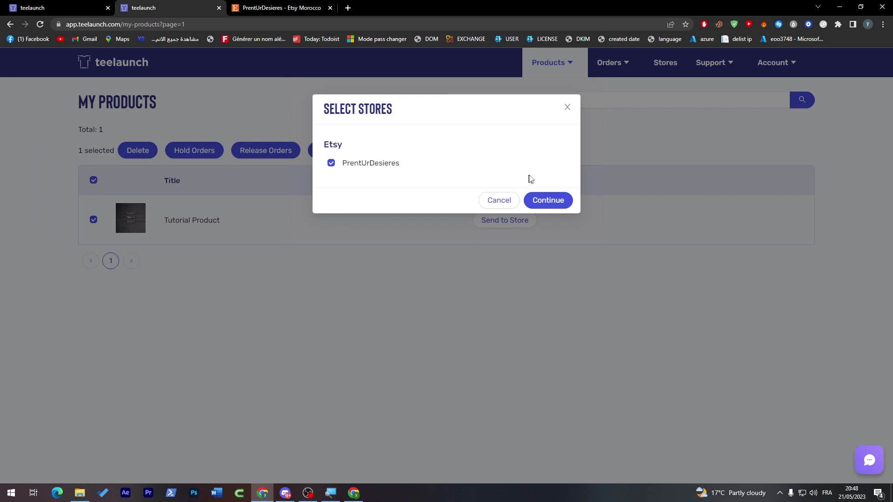
pyautogui.click(600, 150)
pyautogui.click(645, 338)
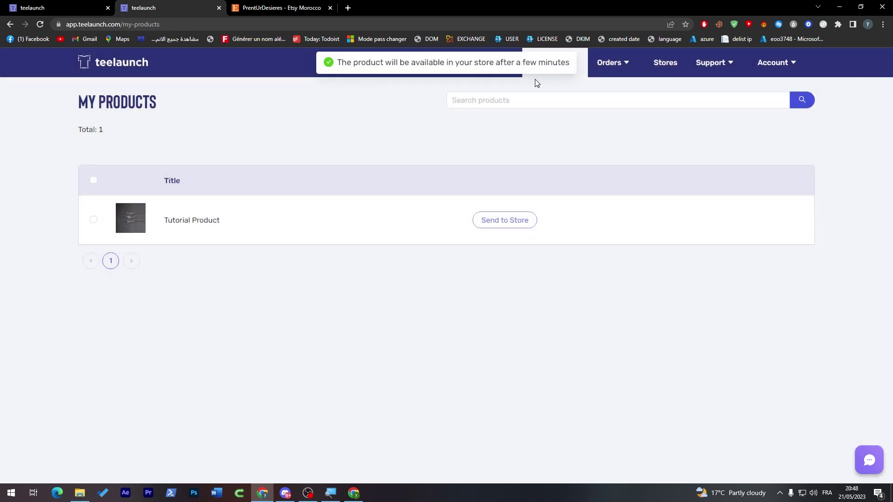
pyautogui.click(279, 8)
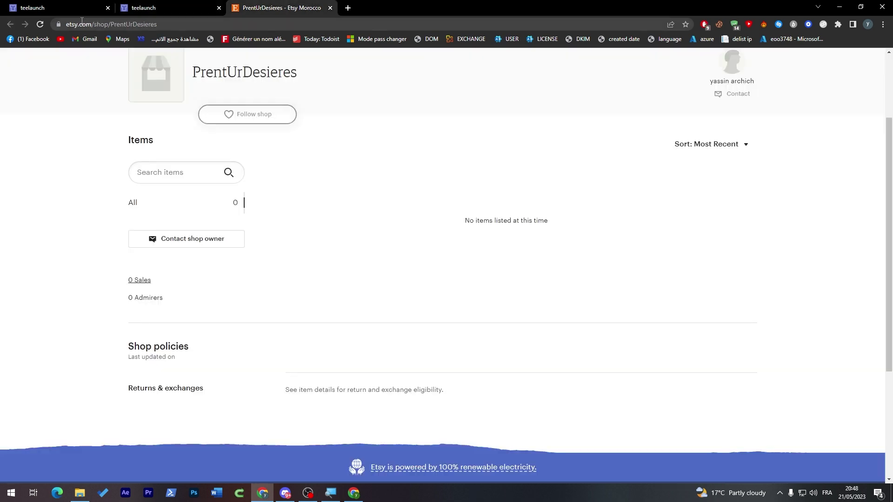
pyautogui.click(41, 24)
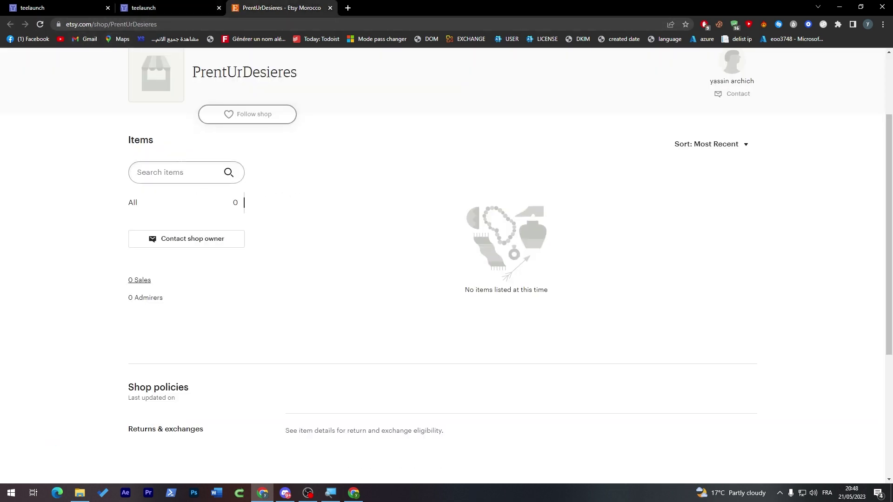
pyautogui.click(177, 5)
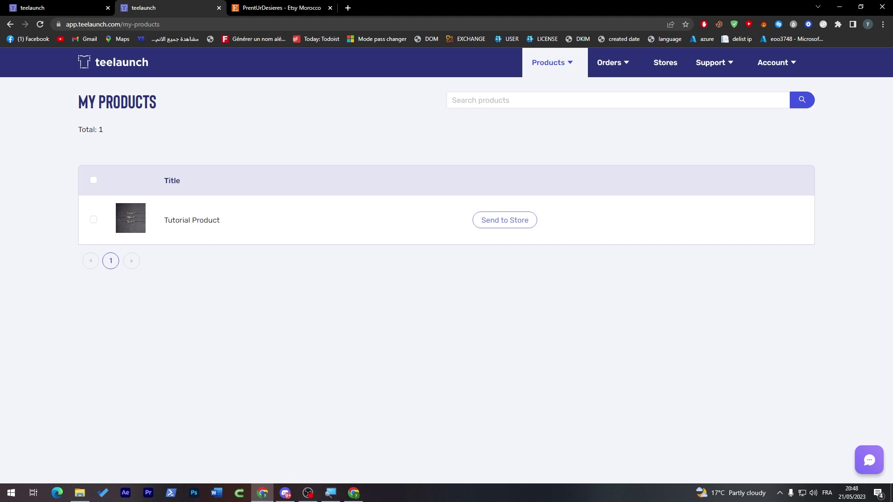
pyautogui.moveTo(715, 68)
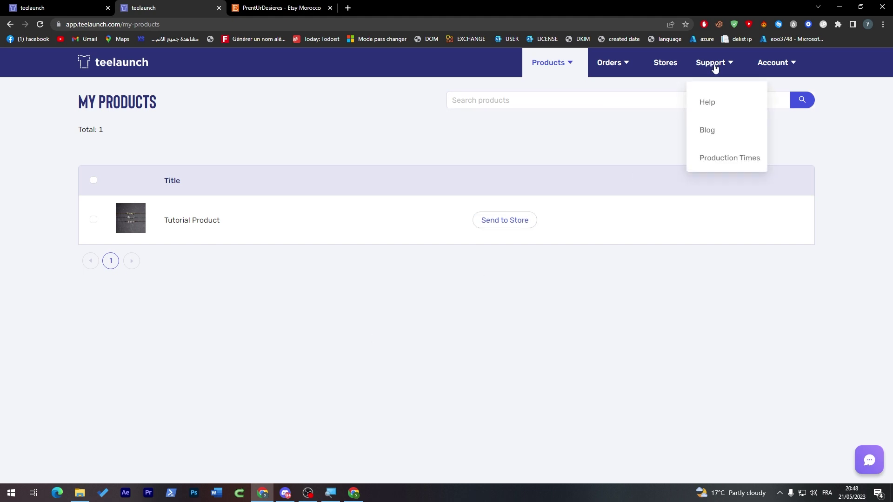
# Open the Help knowledge base and show its Design Tips category of 21 articles
pyautogui.click(714, 102)
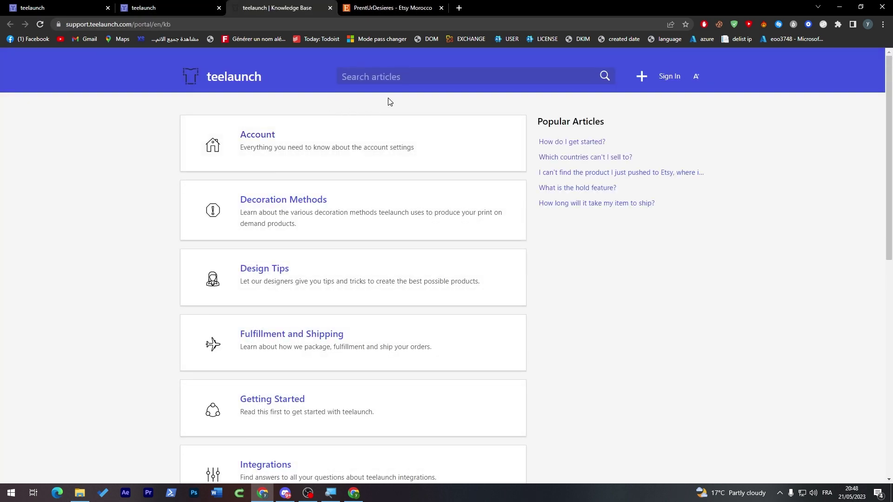
pyautogui.click(263, 274)
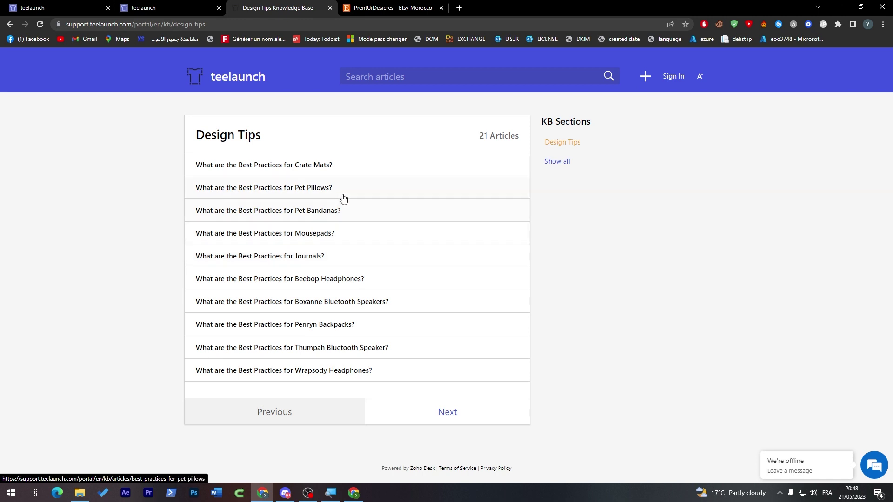